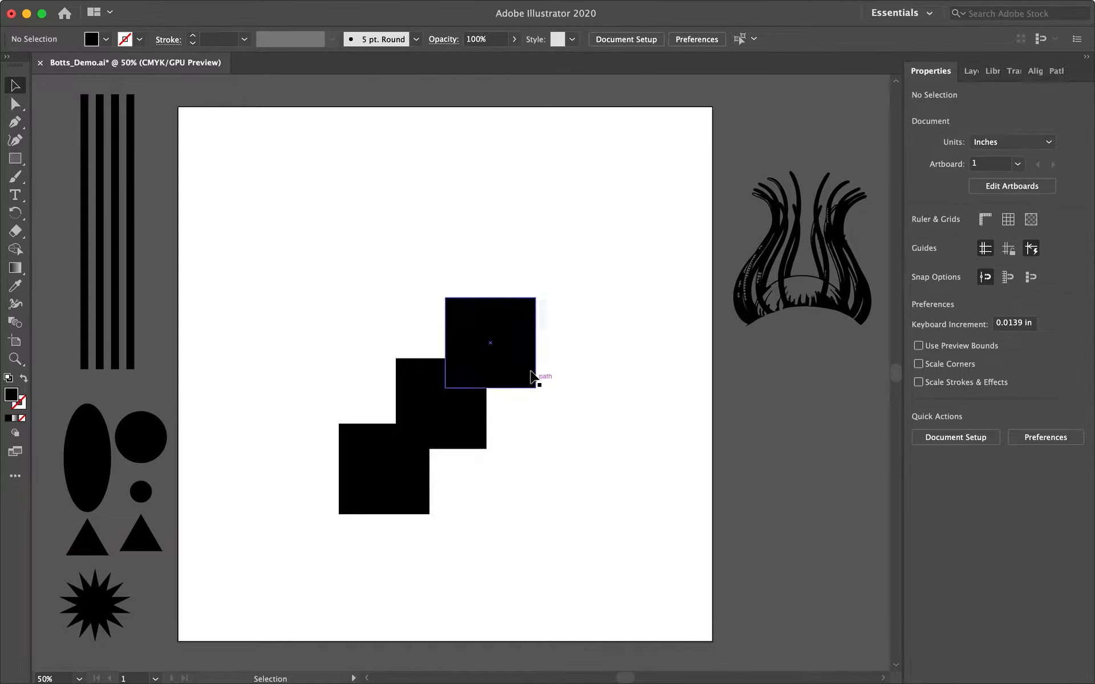
Fill the top square with blue and the middle square with magenta.
click(106, 40)
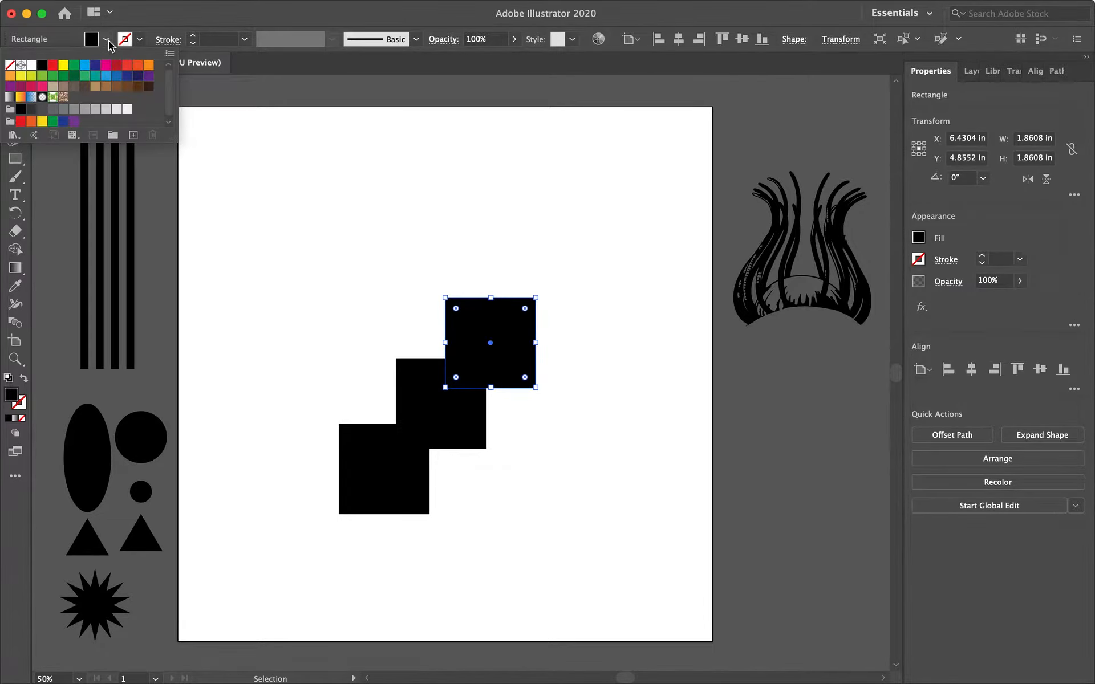
click(84, 65)
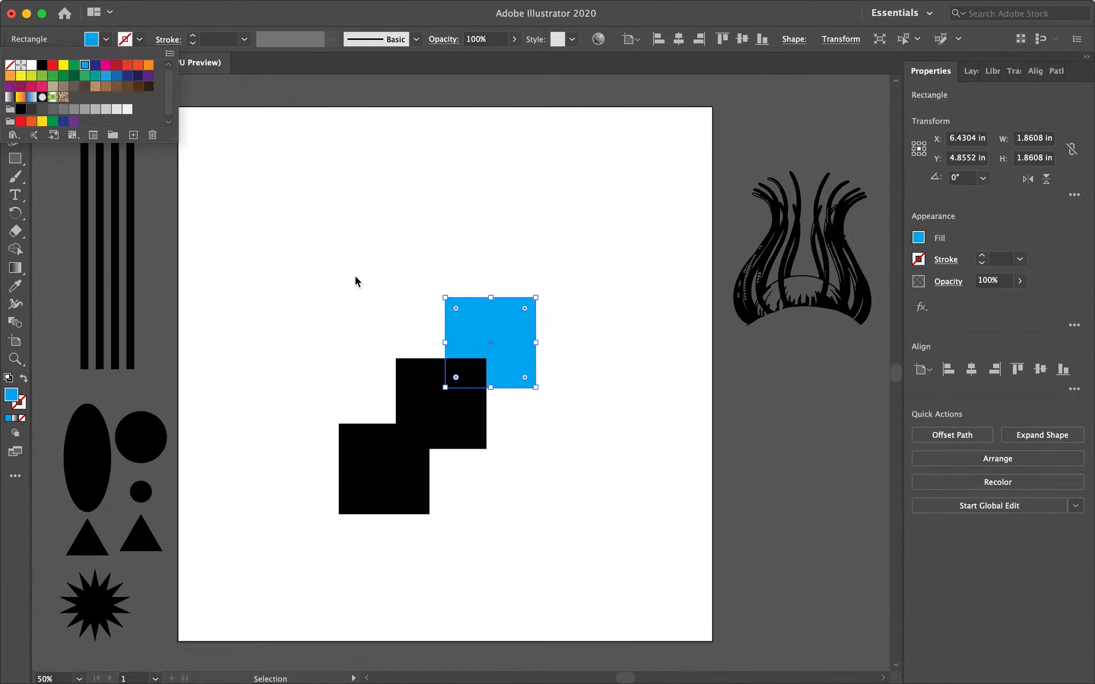
click(405, 393)
click(106, 40)
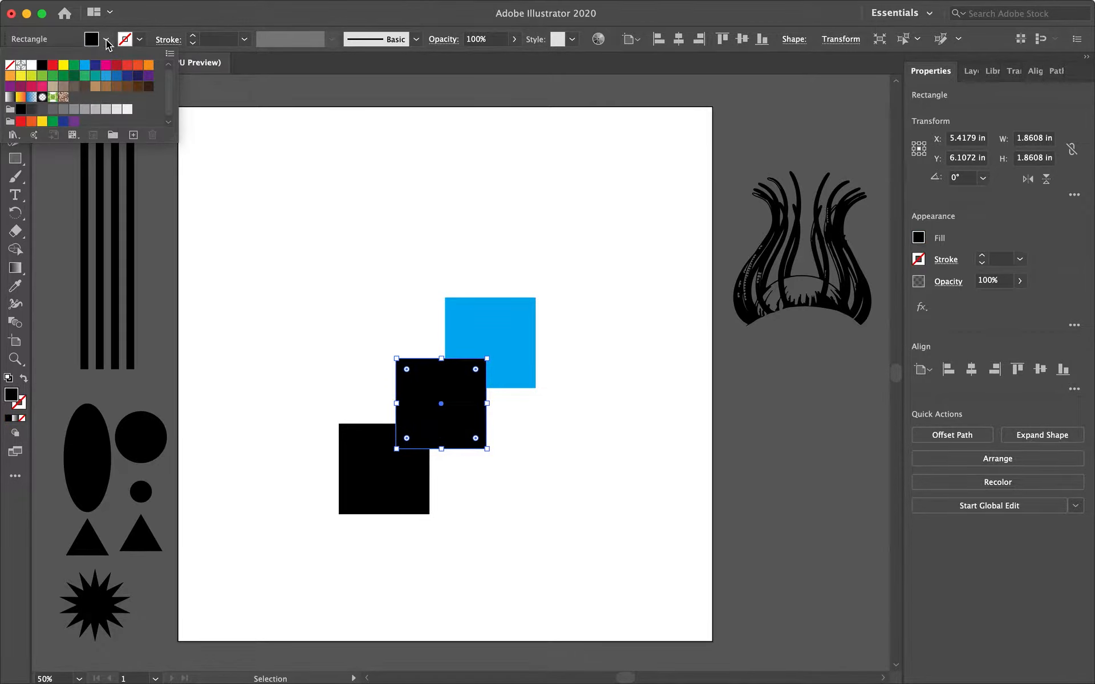
click(106, 65)
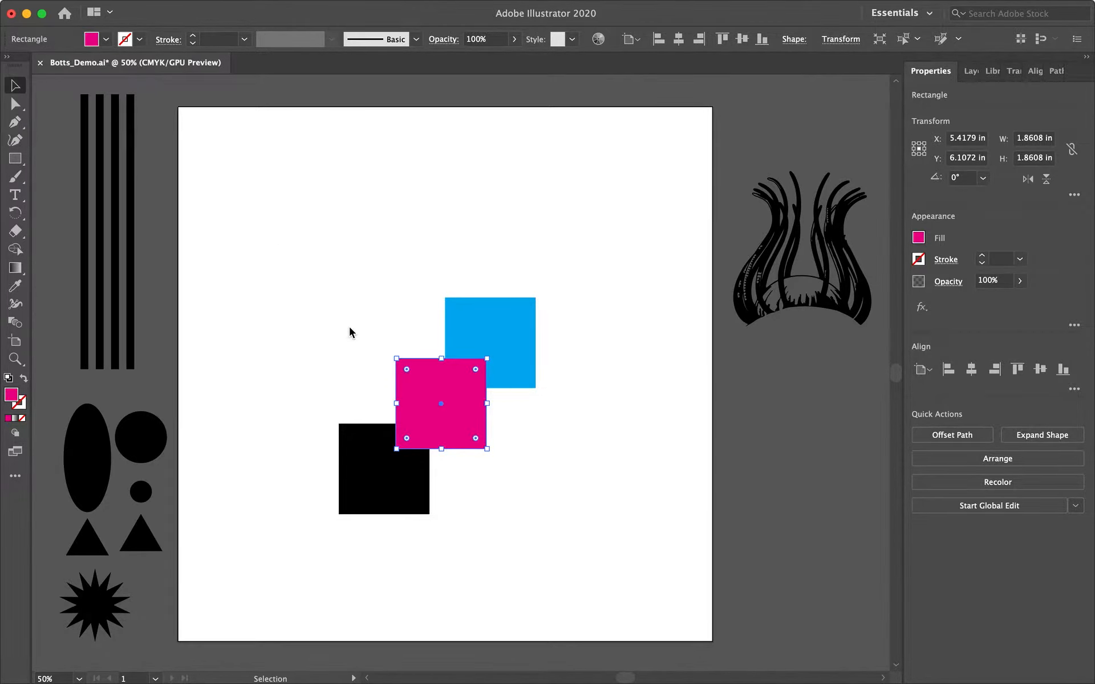
click(362, 333)
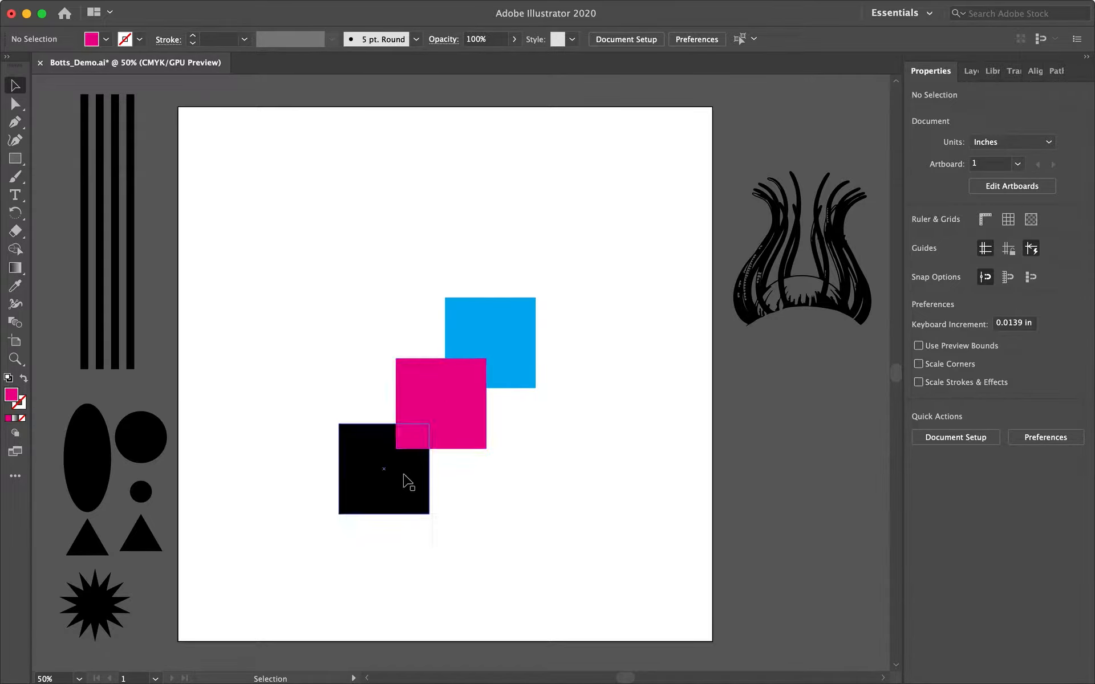
Reposition the squares so the black one sits at the upper right and the blue one at the lower left.
drag(404, 493, 510, 391)
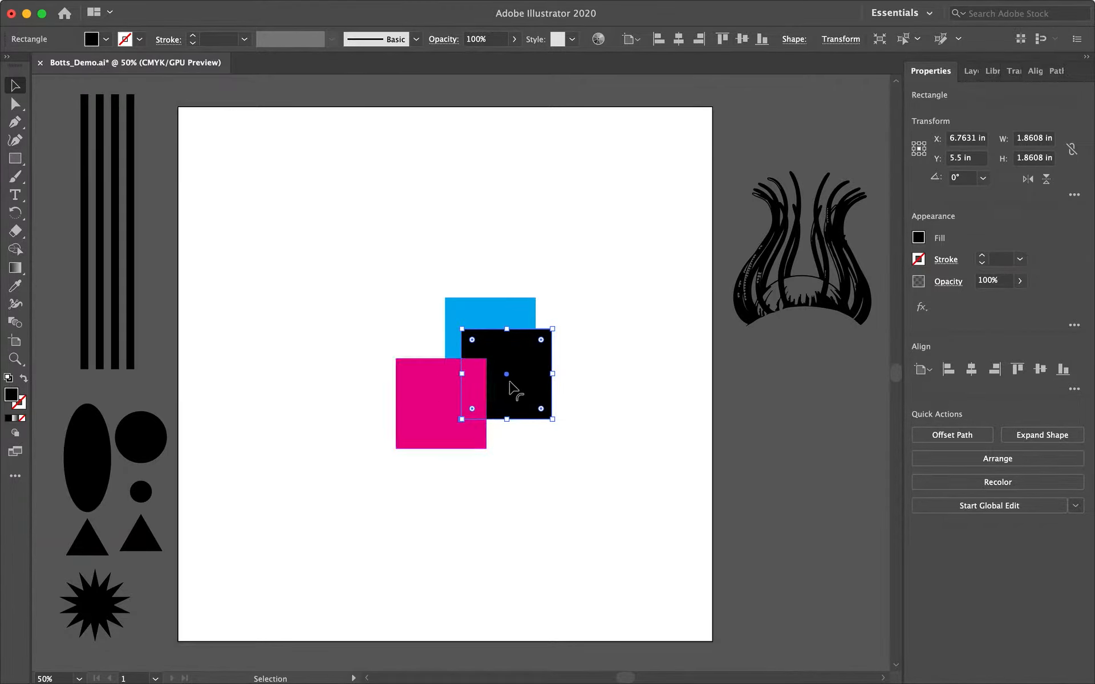
click(494, 316)
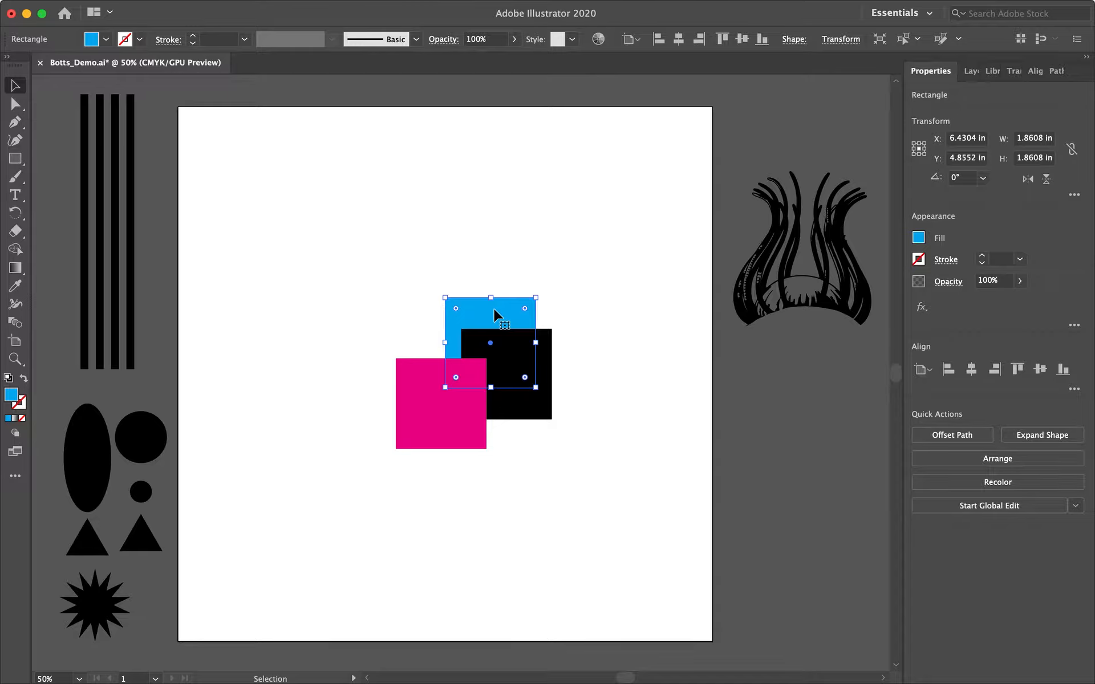
click(496, 265)
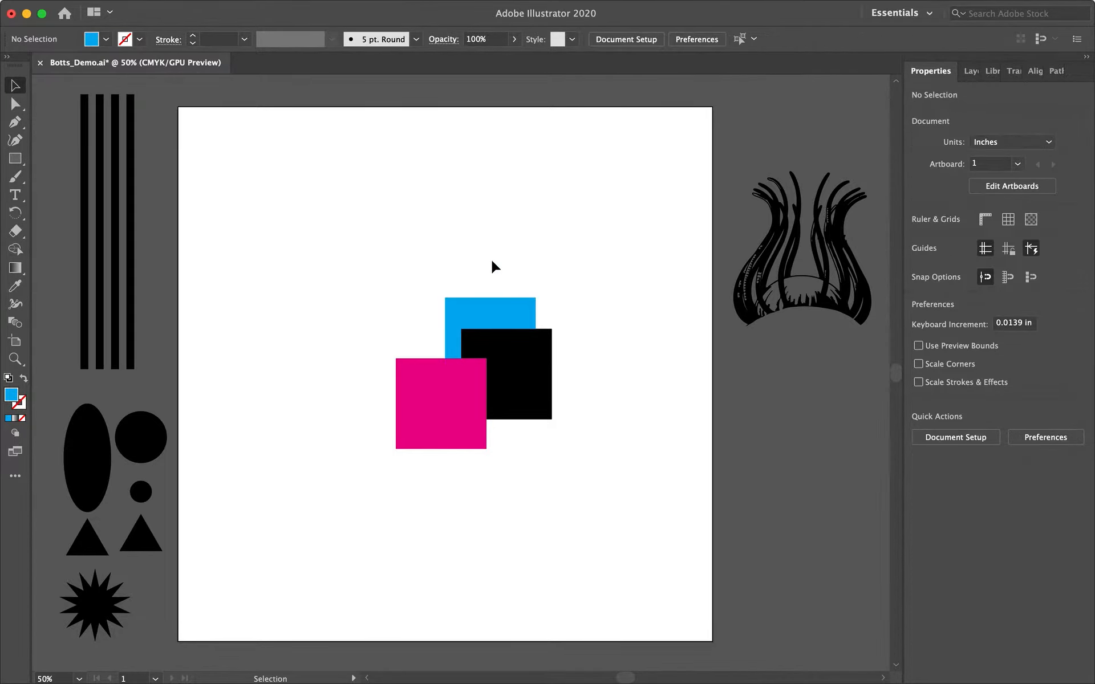
drag(490, 318, 376, 433)
drag(525, 381, 519, 354)
click(576, 364)
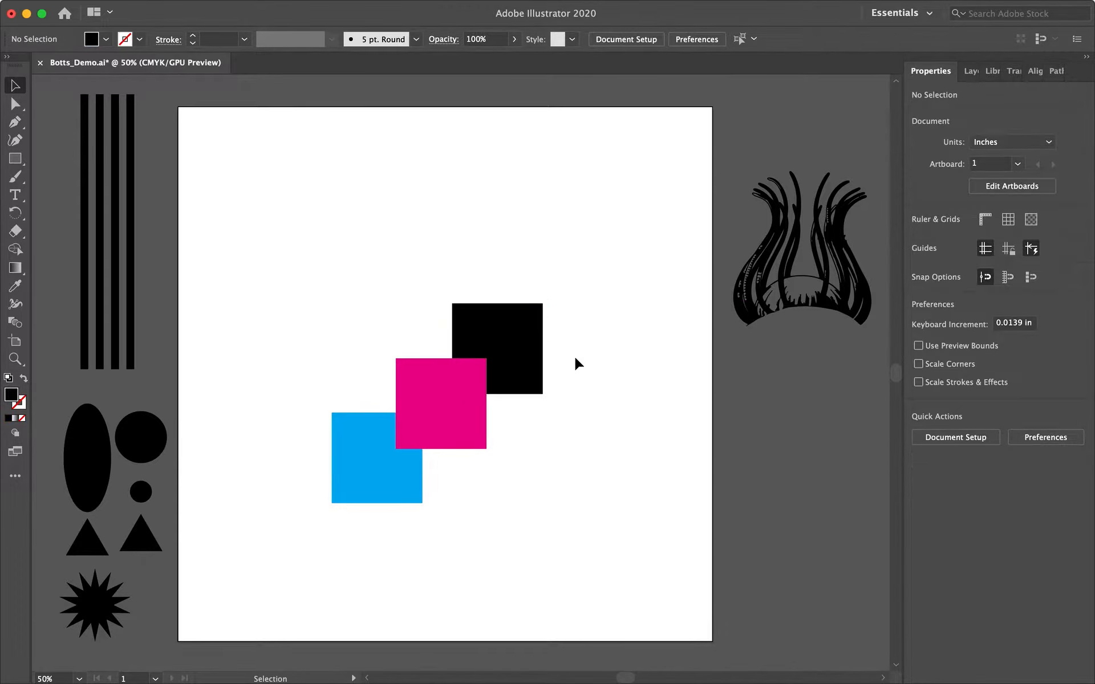
Bring the black square to the front of the stack.
click(503, 332)
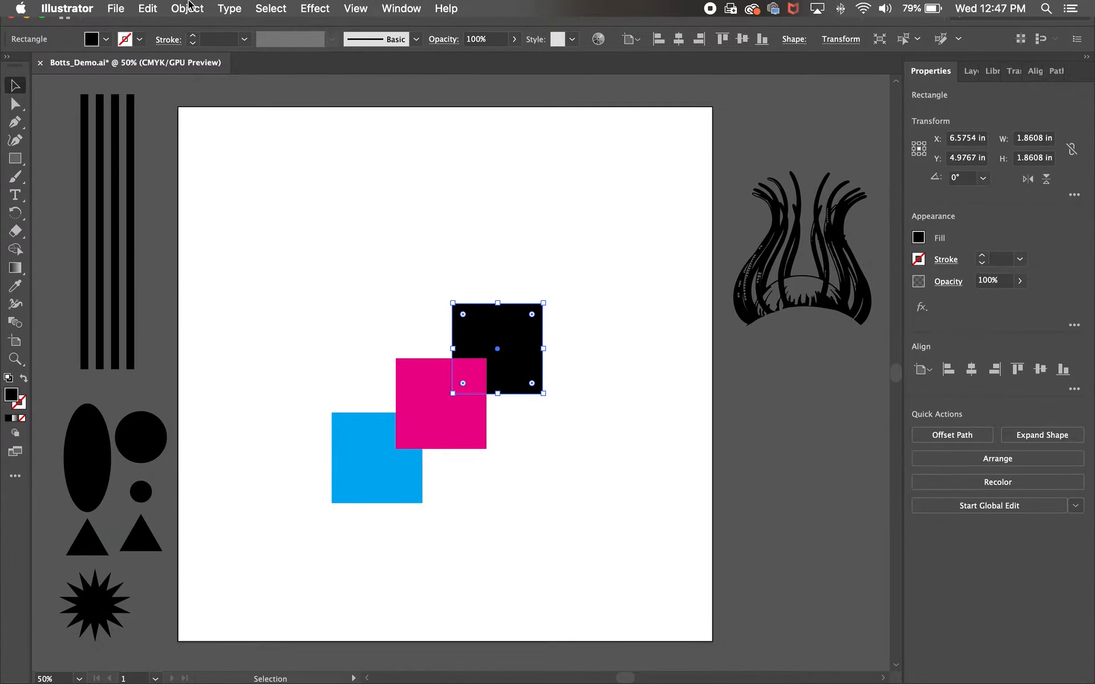
click(187, 8)
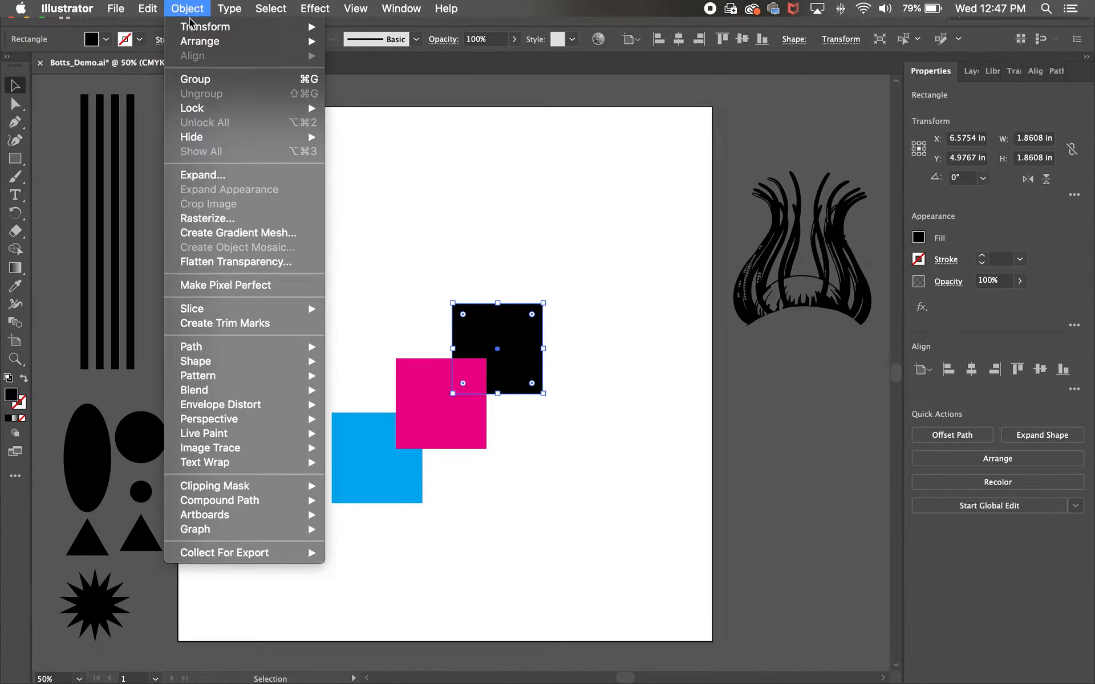
mouse_move(298, 42)
click(371, 42)
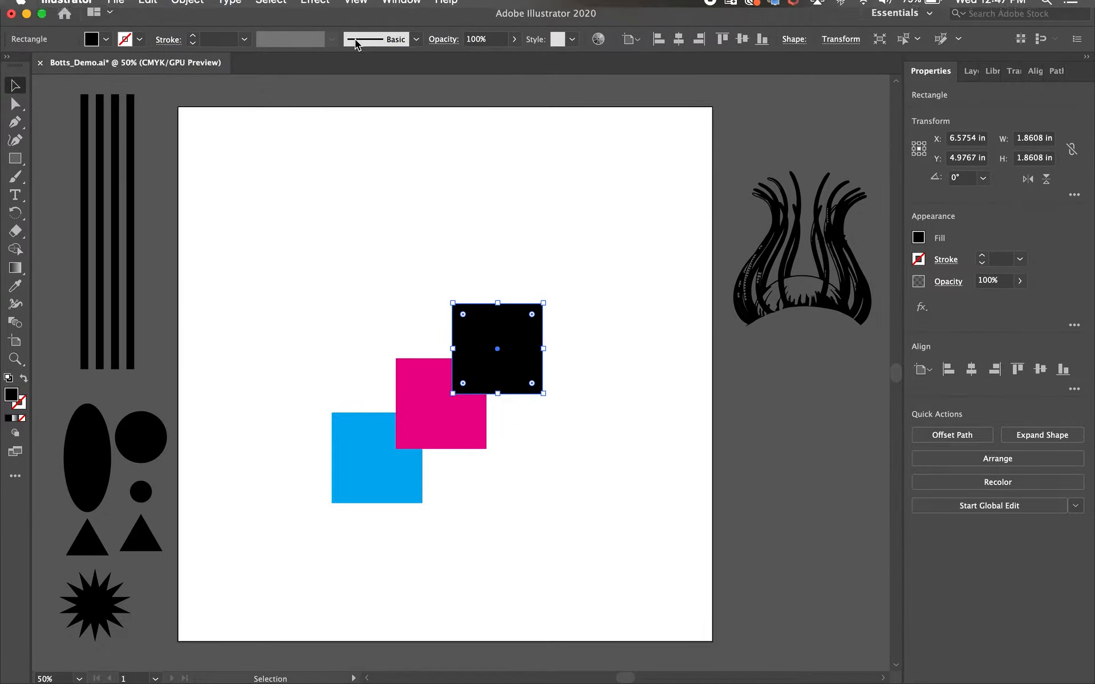
click(377, 243)
click(463, 366)
click(419, 411)
click(344, 445)
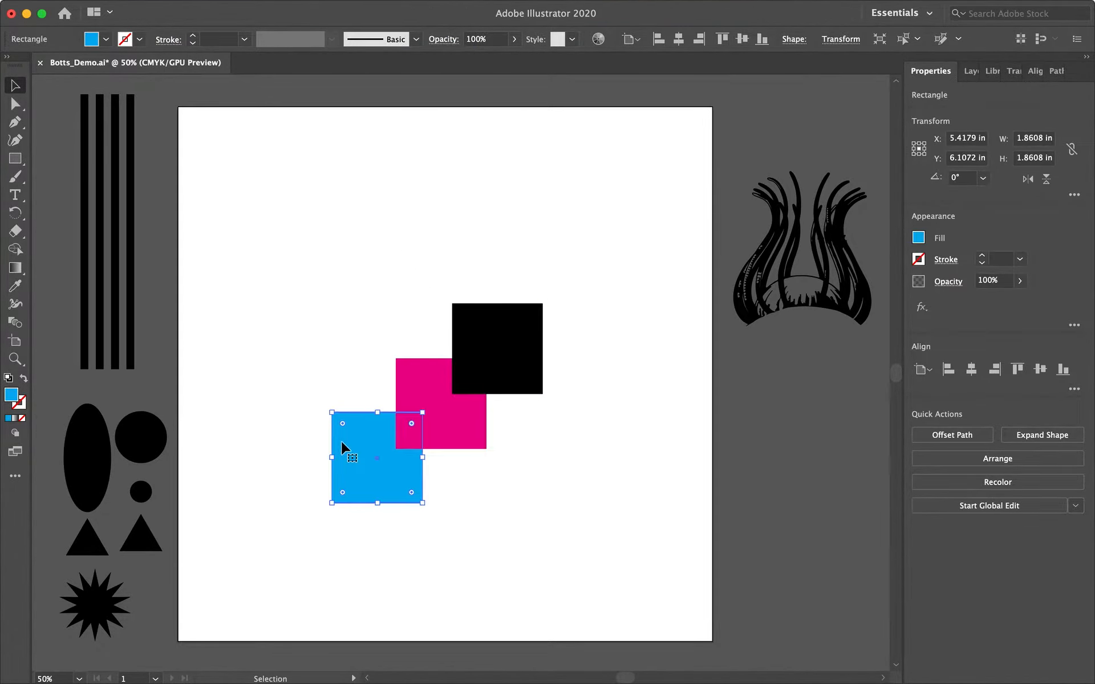
click(600, 370)
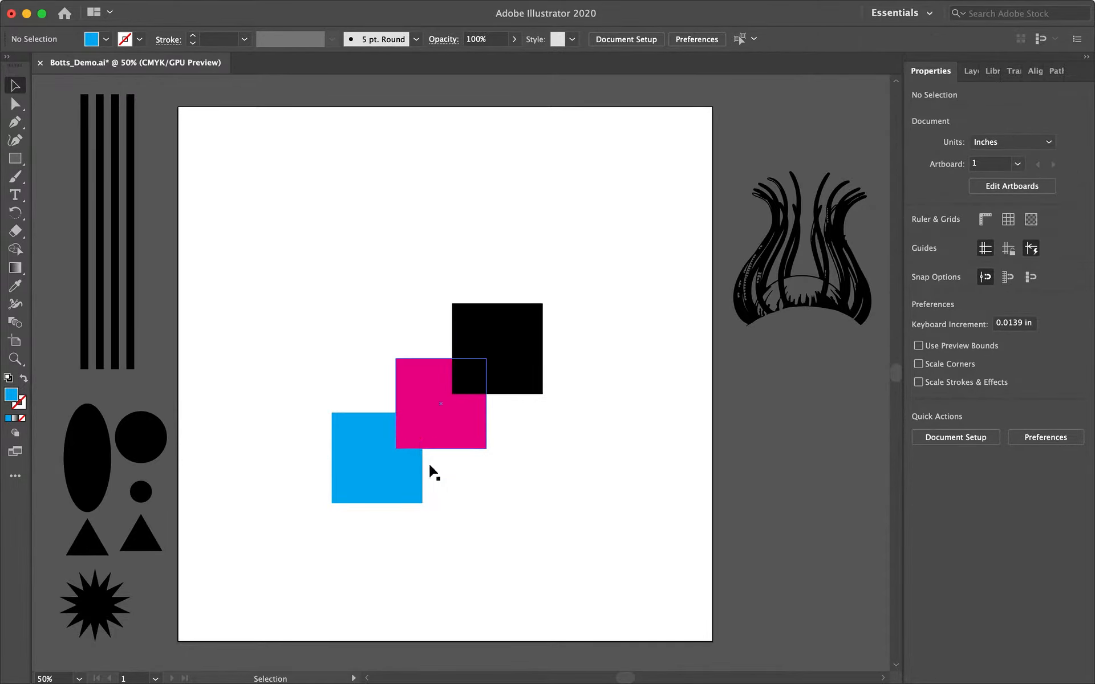
Send the black square backward one level.
click(514, 389)
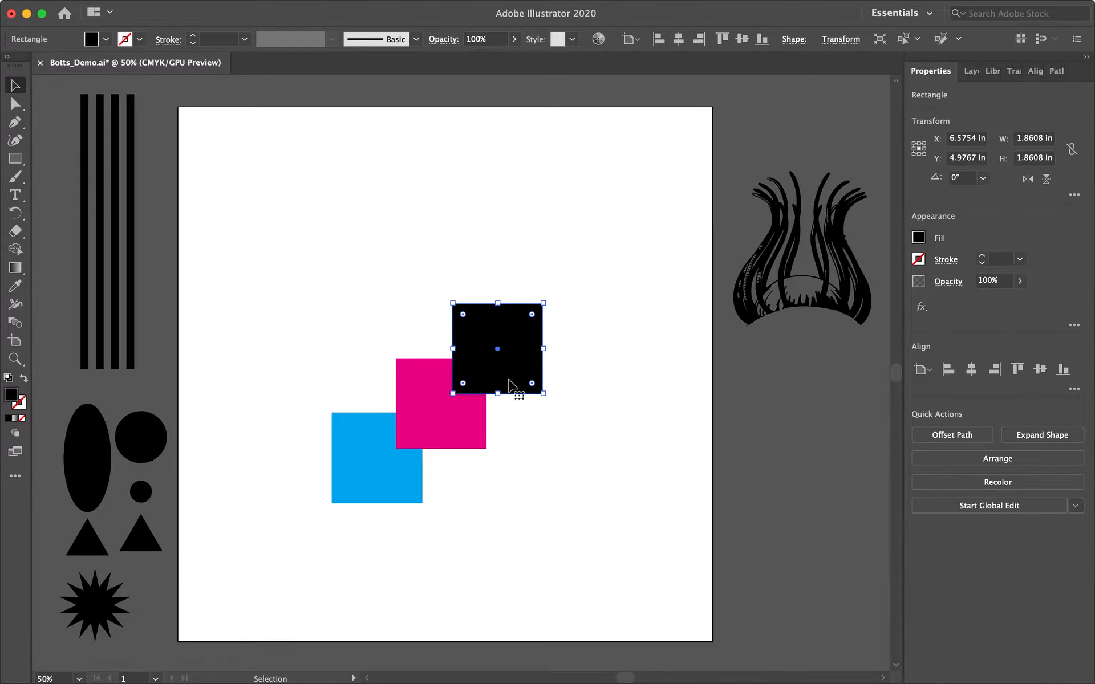
key(a)
key(super+bracketleft)
key(v)
Bring the blue square forward one level.
click(435, 420)
click(366, 455)
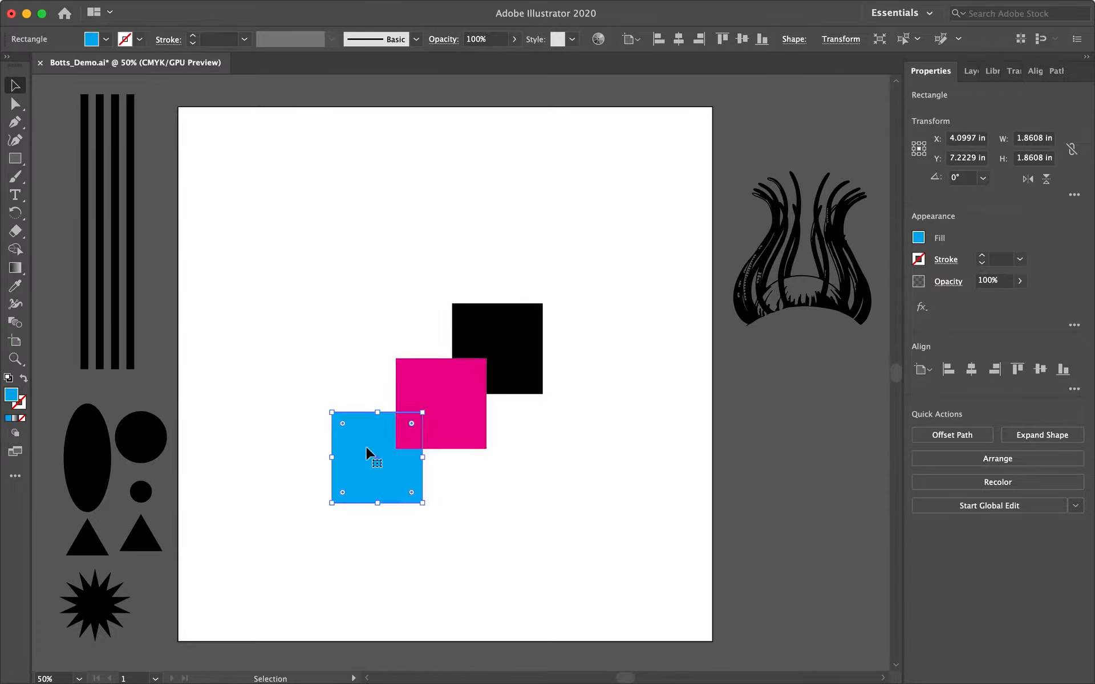
key(a)
key(super+bracketright)
key(v)
click(580, 464)
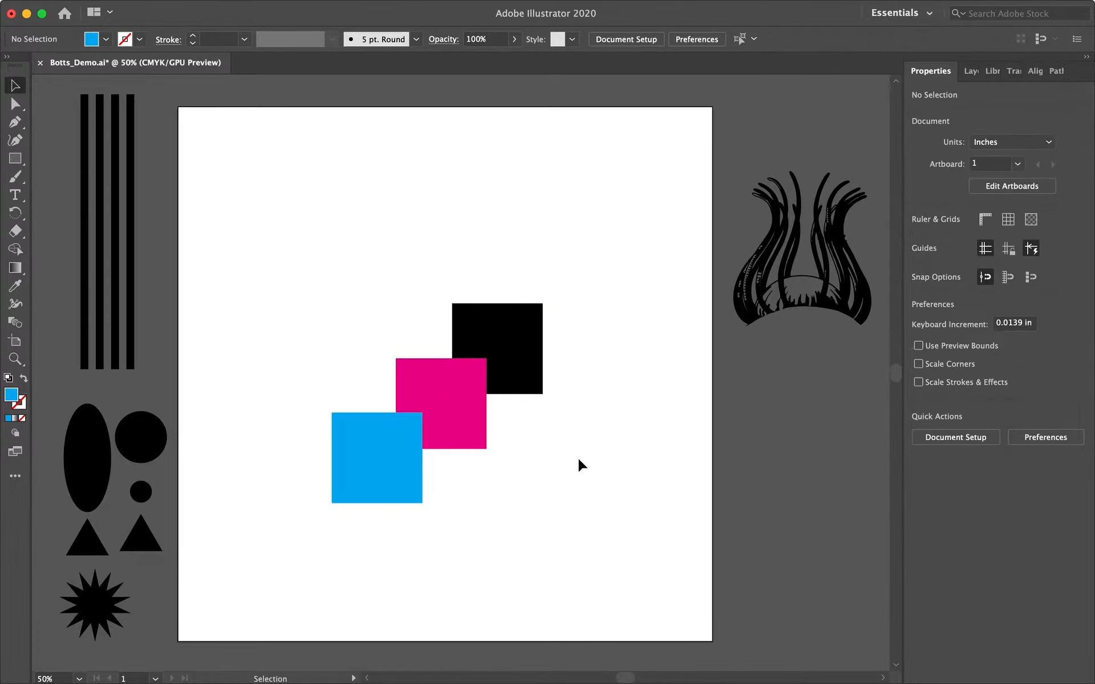
Bring the black square to the front again.
click(501, 335)
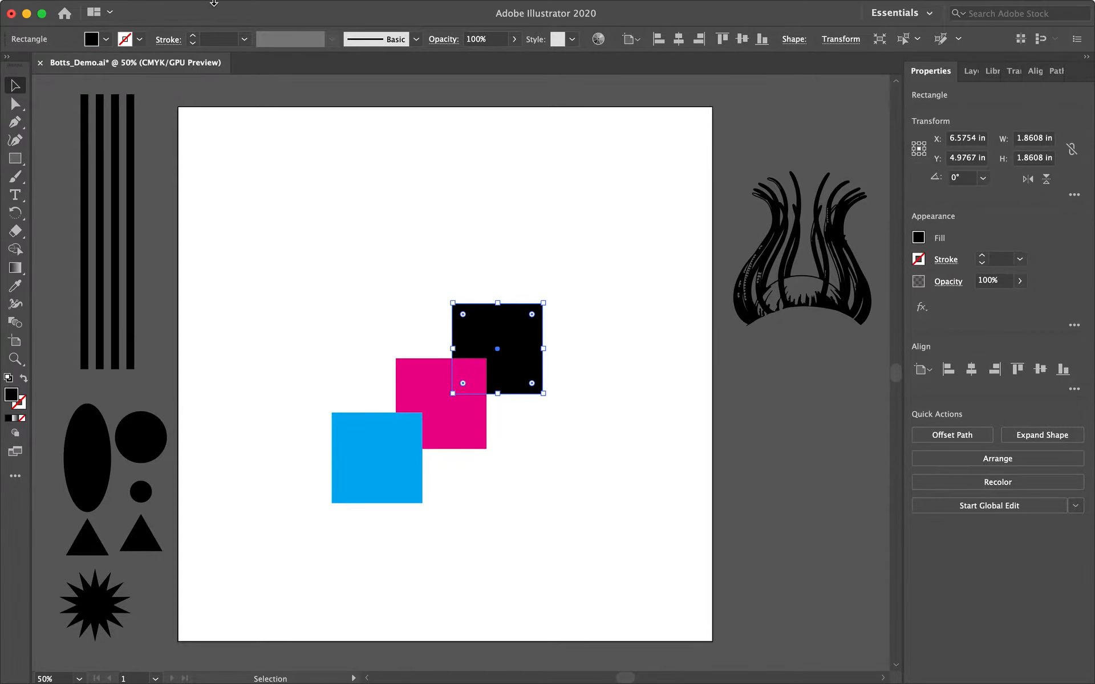
click(187, 8)
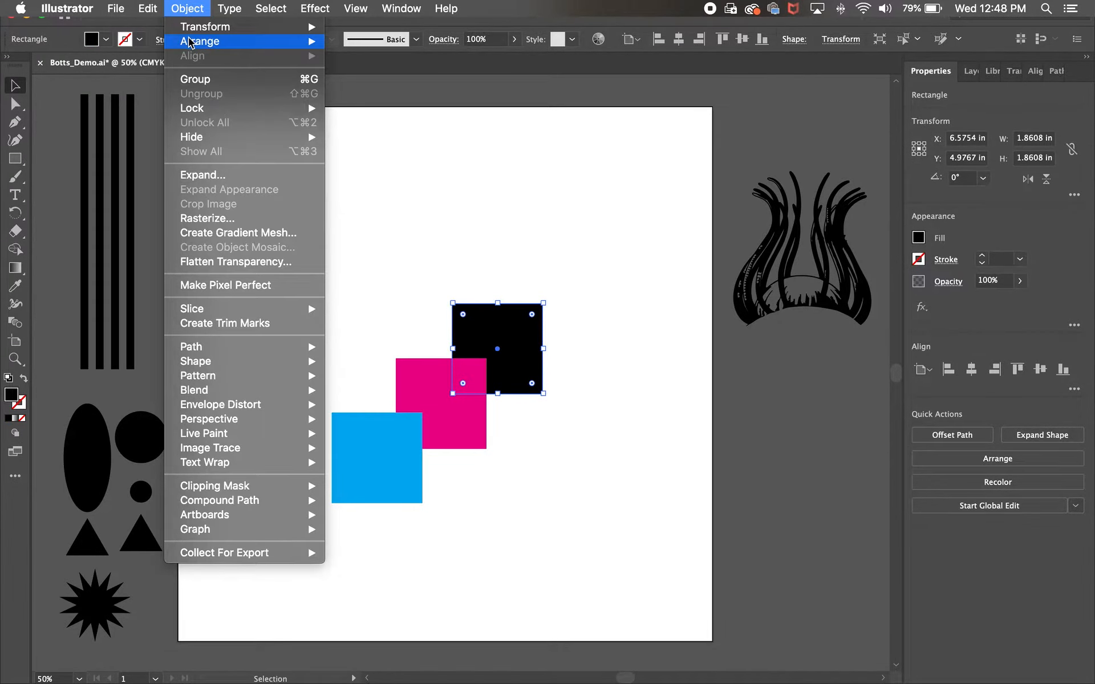
mouse_move(189, 42)
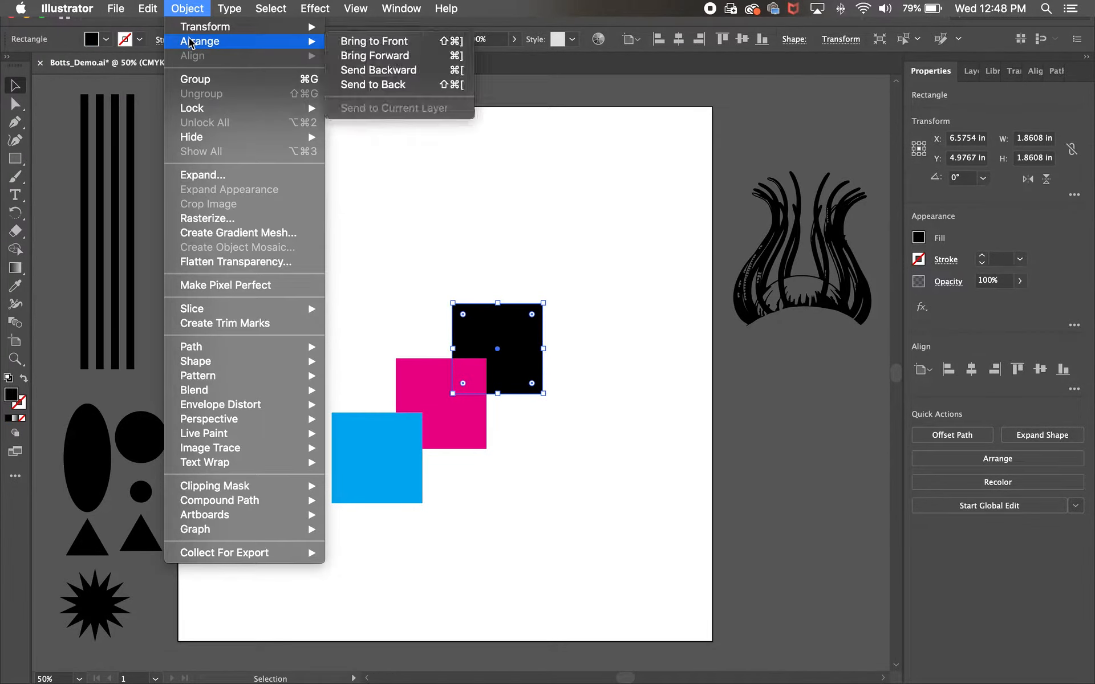
click(365, 42)
click(589, 238)
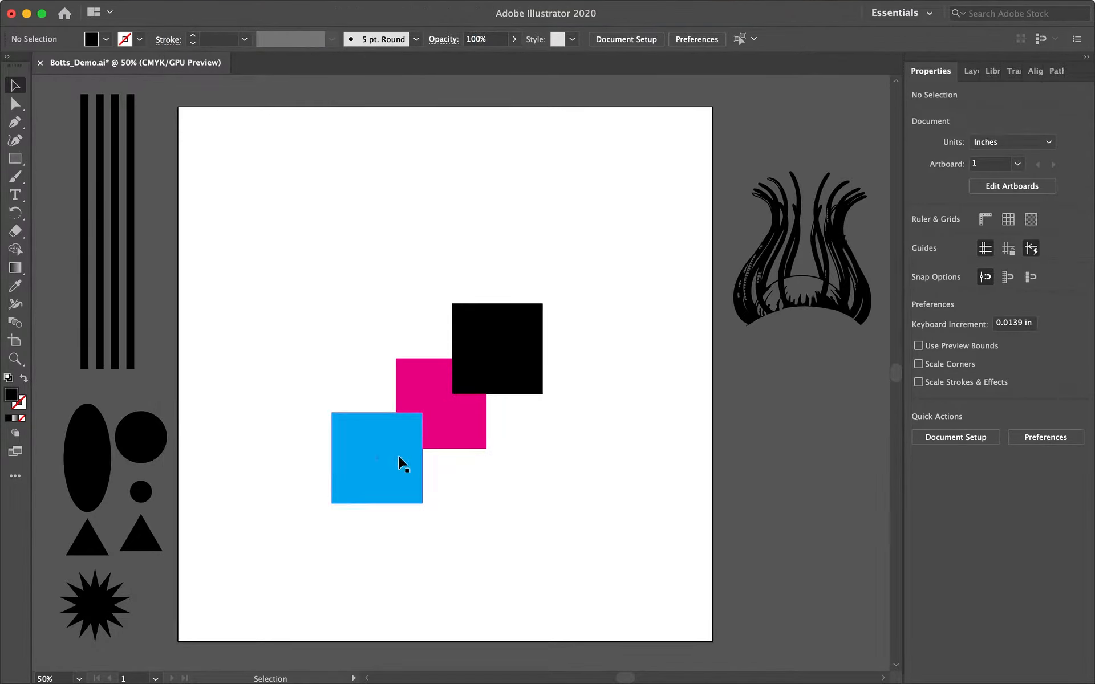
Move the blue, magenta and black squares off the artboard, stacking them beside its right edge.
drag(386, 465, 813, 399)
drag(479, 406, 824, 499)
drag(517, 381, 823, 622)
click(527, 414)
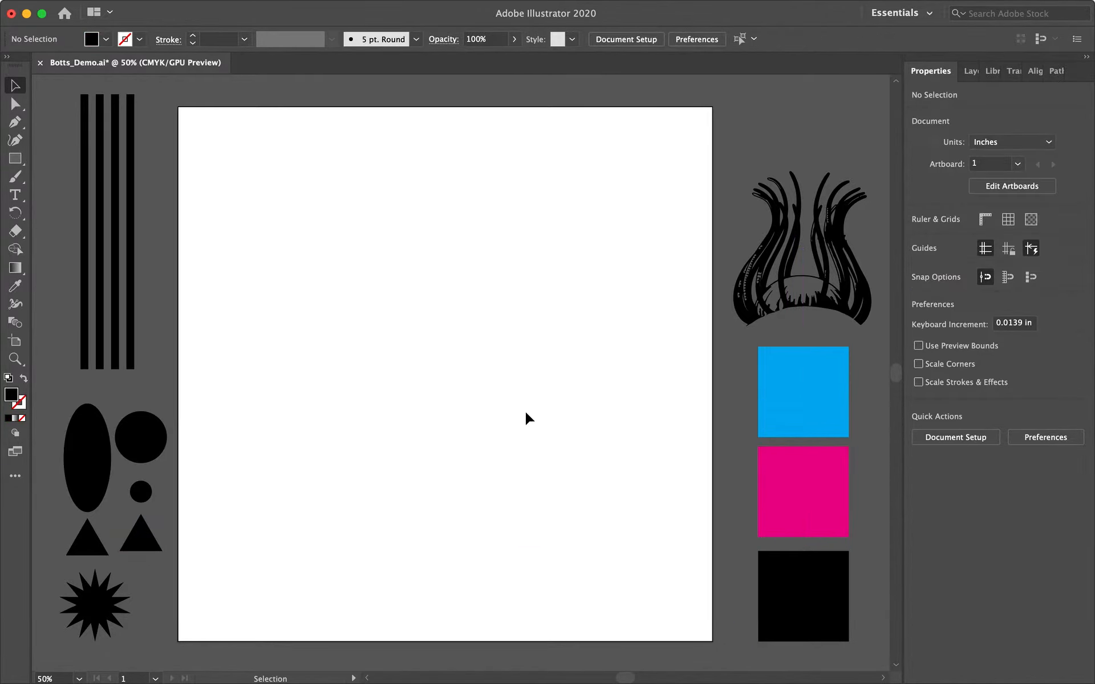
Move the black square back onto the artboard and scale it to about 3.88 in square near the centre.
drag(792, 615, 375, 355)
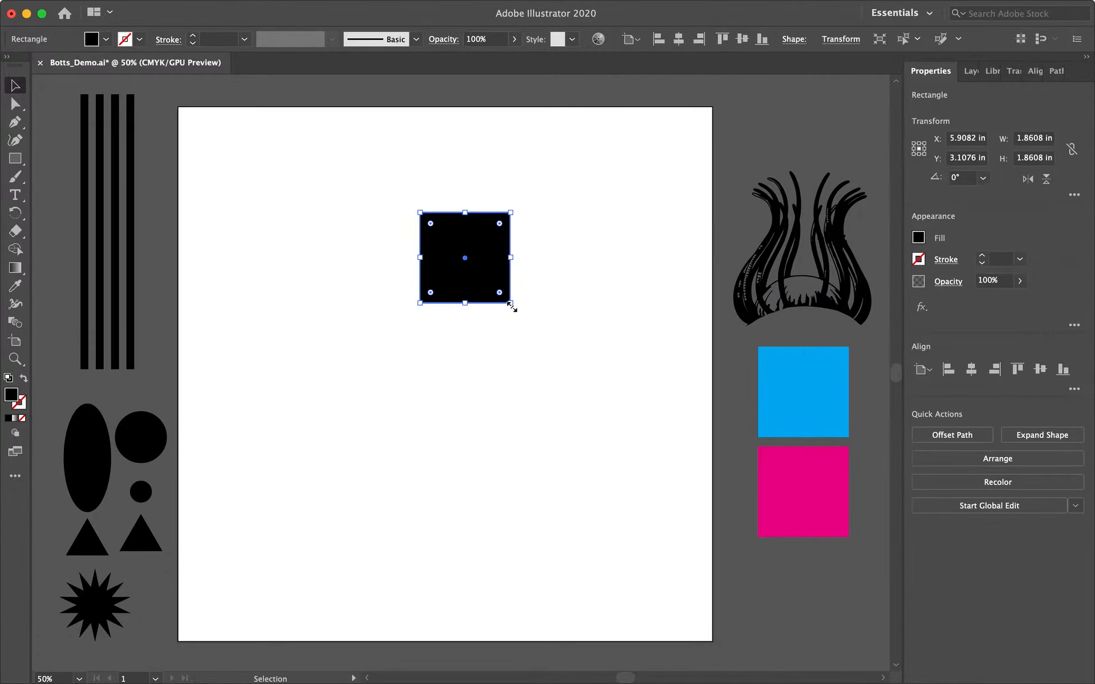
drag(420, 302, 308, 427)
drag(465, 343, 484, 400)
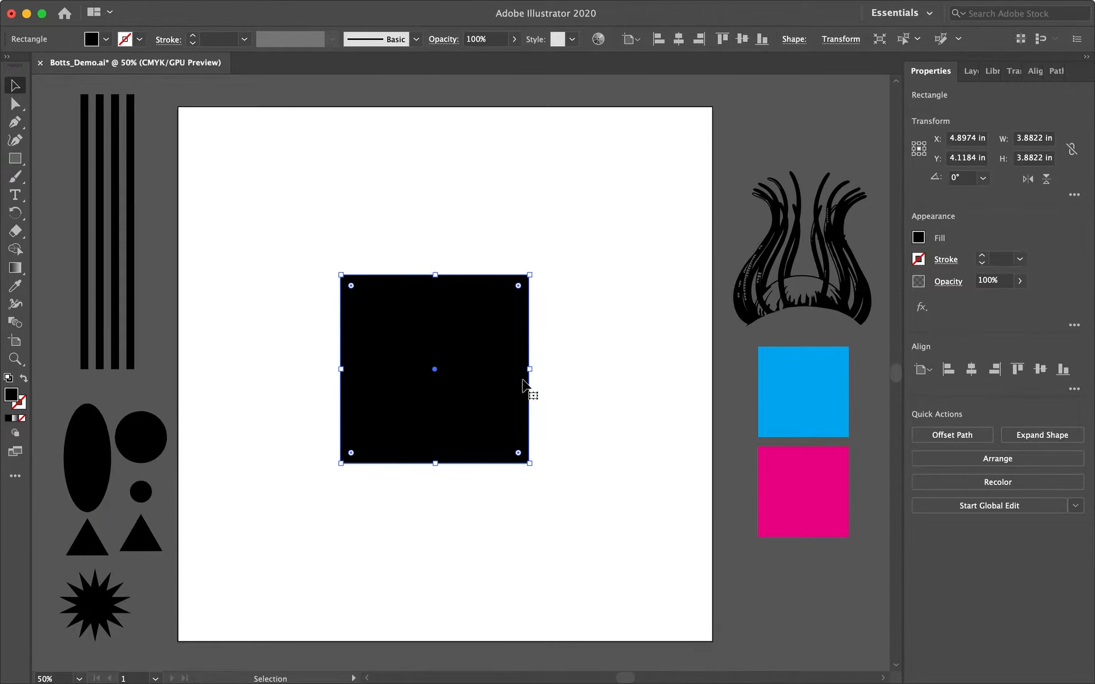
click(583, 376)
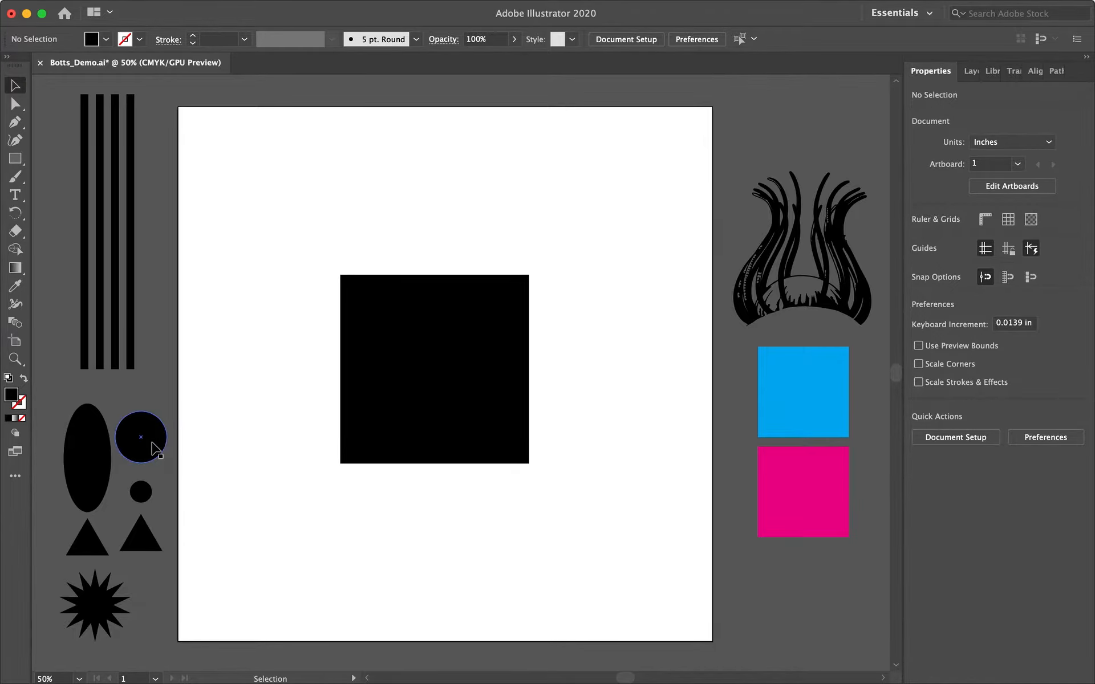
Move the large circle from the side onto the black square's upper-left area.
drag(154, 448, 411, 354)
key(super+z)
click(387, 245)
click(400, 326)
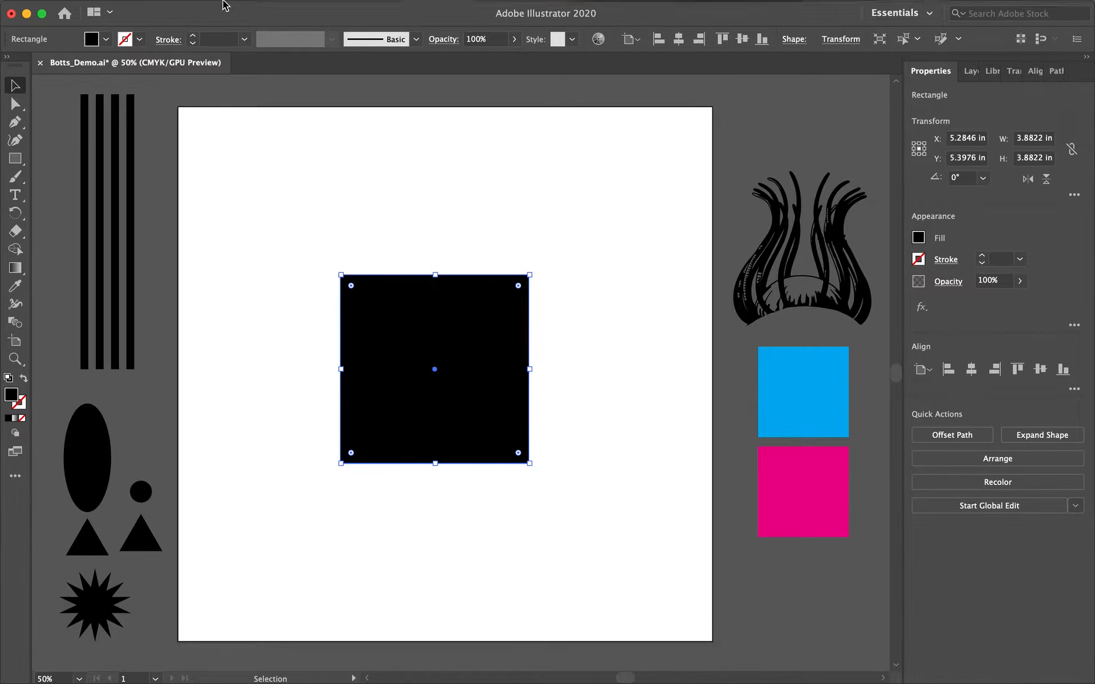
Send the black square to the back so the circle shows on top.
click(187, 8)
mouse_move(206, 45)
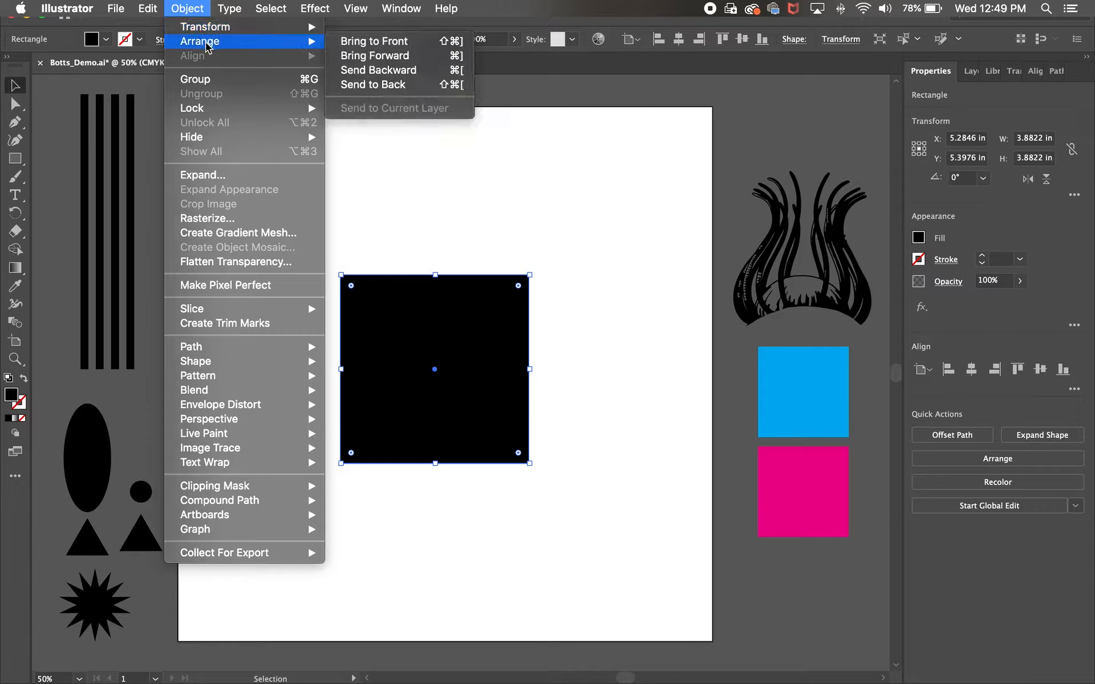
click(374, 85)
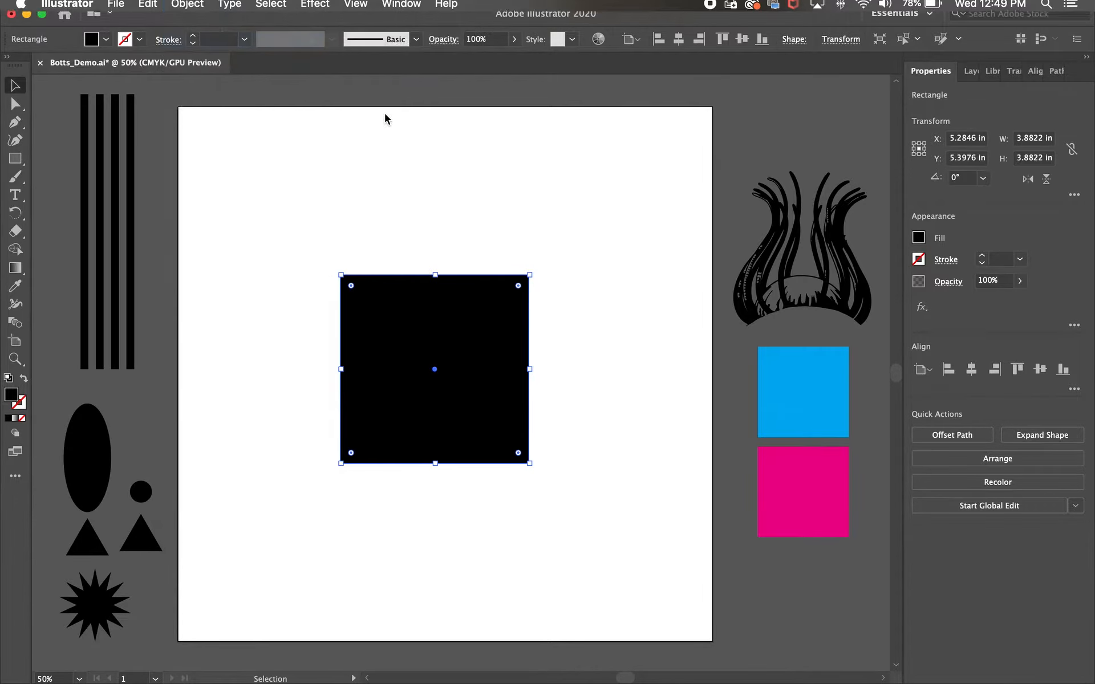
click(408, 205)
Duplicate the circle toward the square's lower-right corner.
click(381, 324)
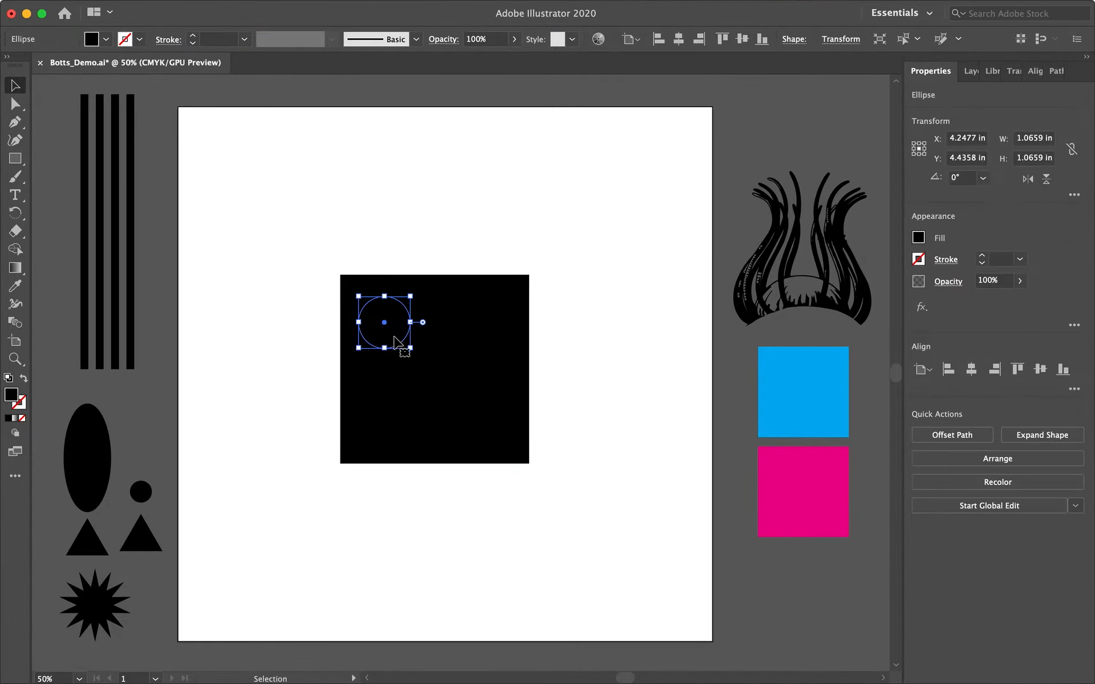
mouse_move(397, 341)
mouse_down()
mouse_move(478, 422)
mouse_move(465, 392)
mouse_move(399, 337)
mouse_up()
drag(440, 376, 398, 340)
click(582, 314)
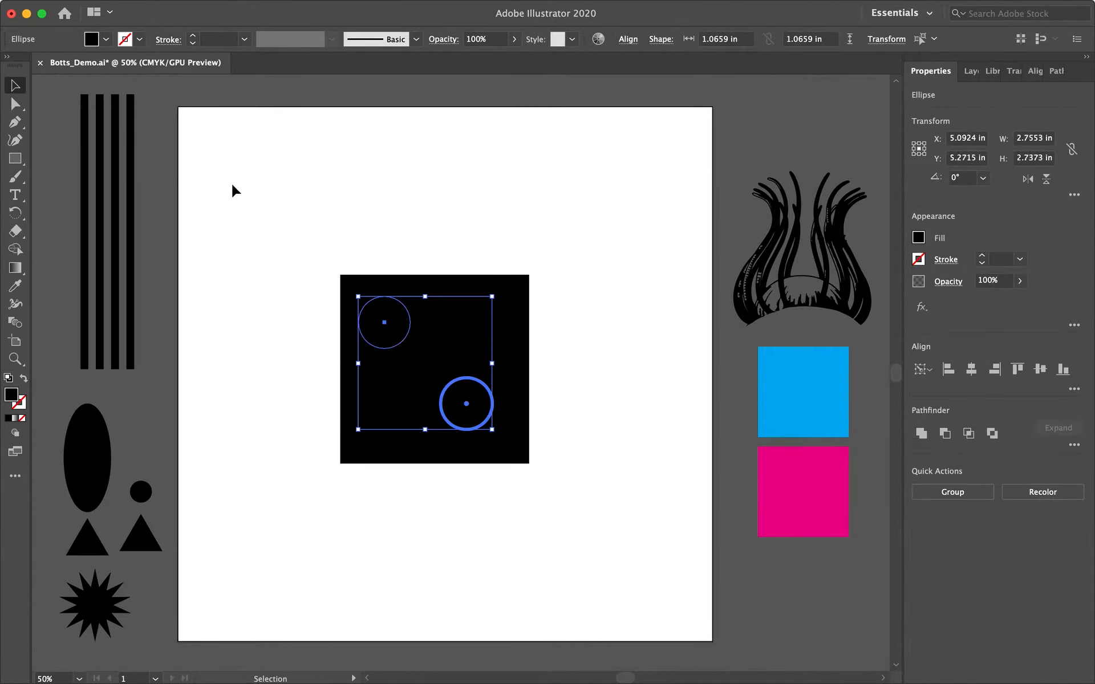
Fill both circles with white and undo the fill.
click(103, 39)
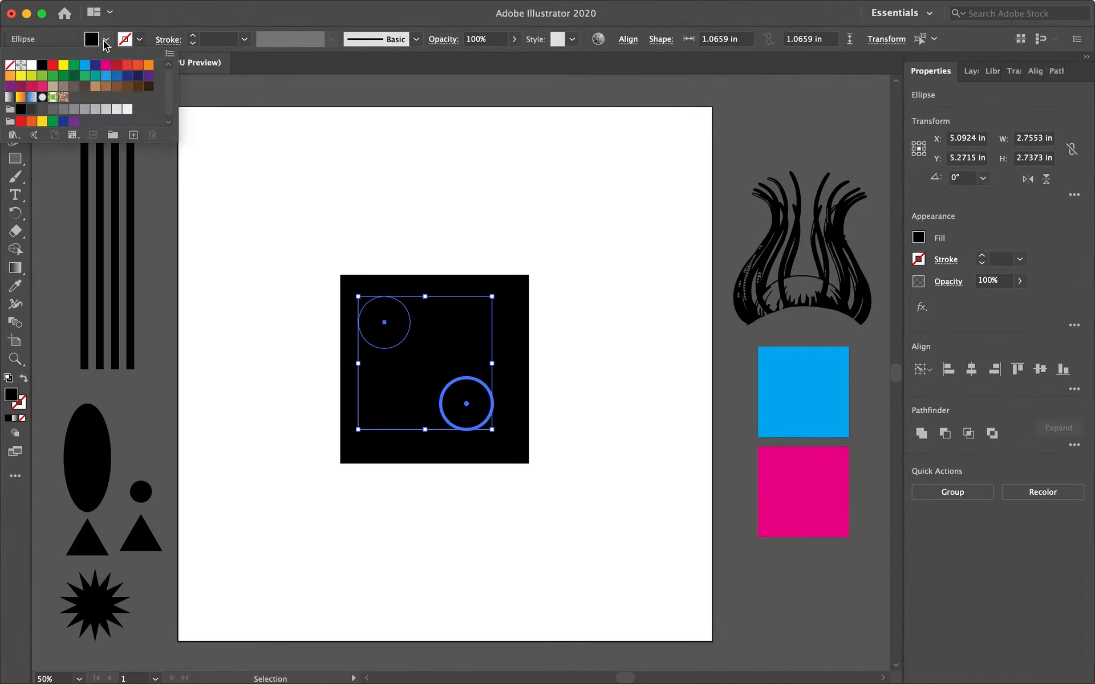
click(31, 65)
click(274, 195)
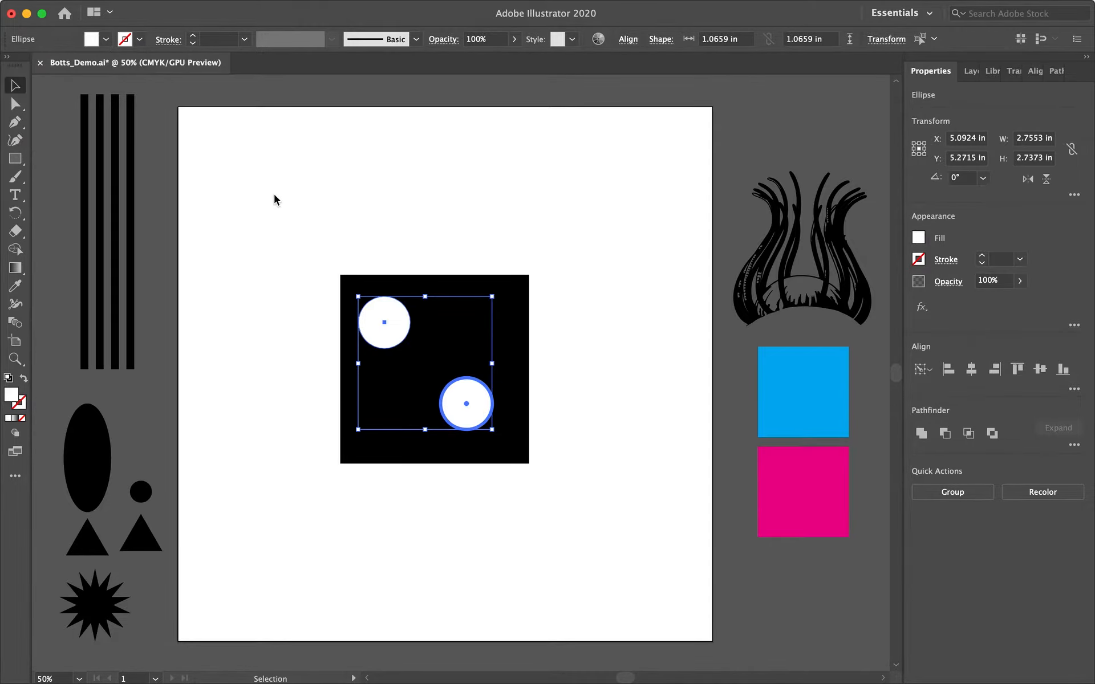
click(273, 248)
key(super+z)
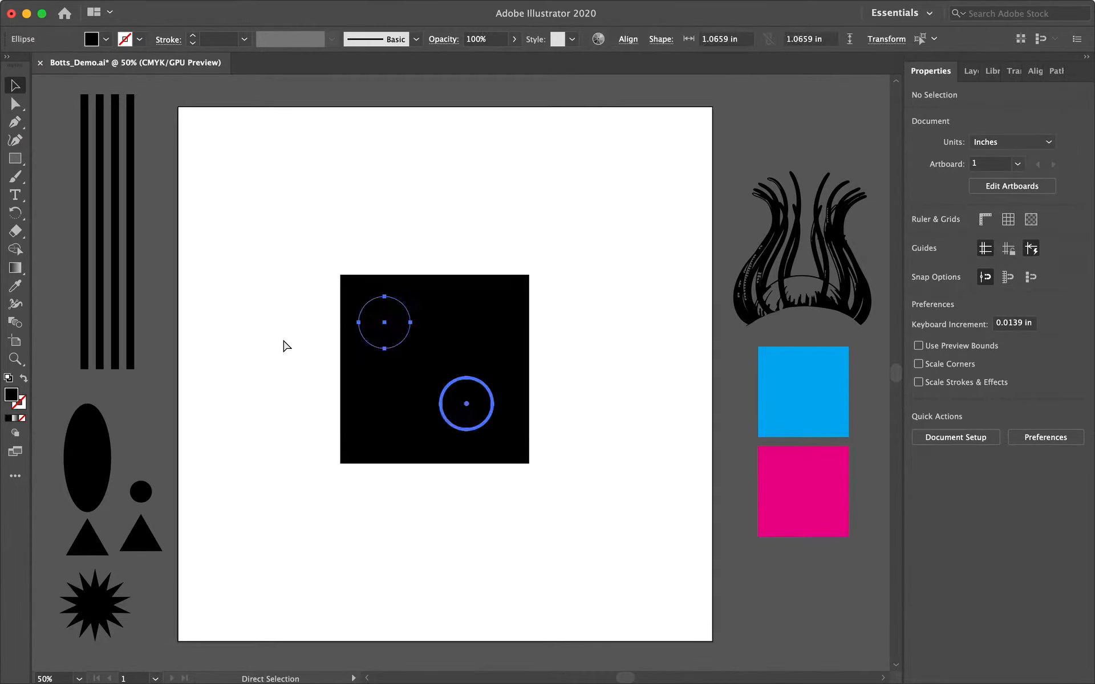
Select the black square with both circles and open the Pathfinder panel as a floating panel.
click(616, 309)
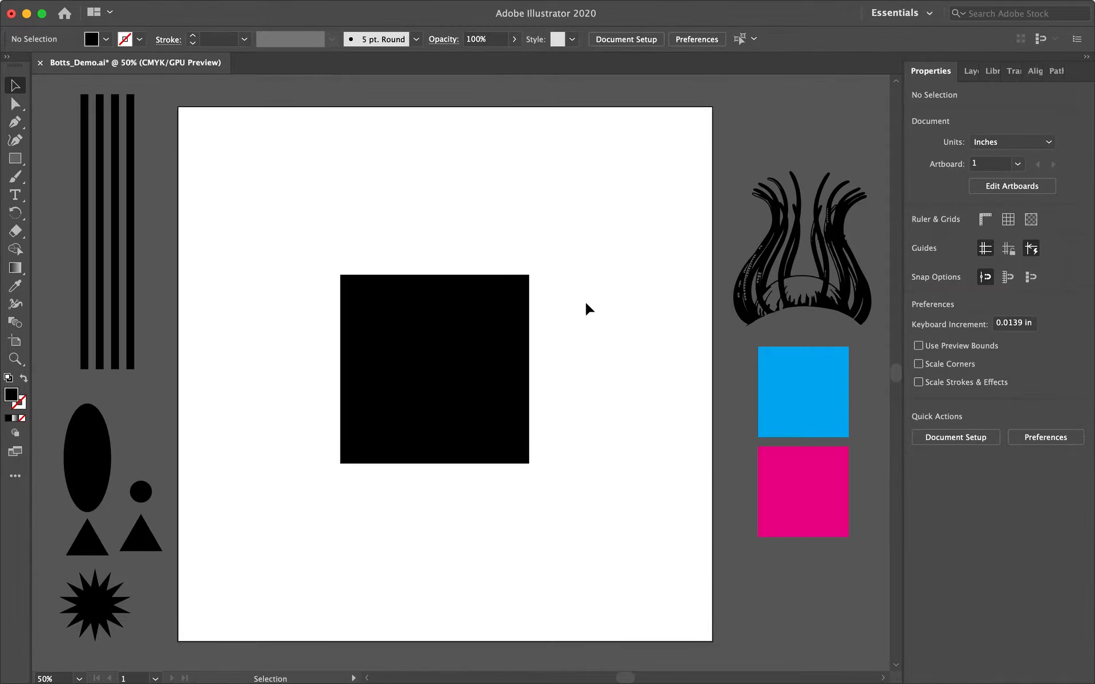
drag(570, 293, 308, 442)
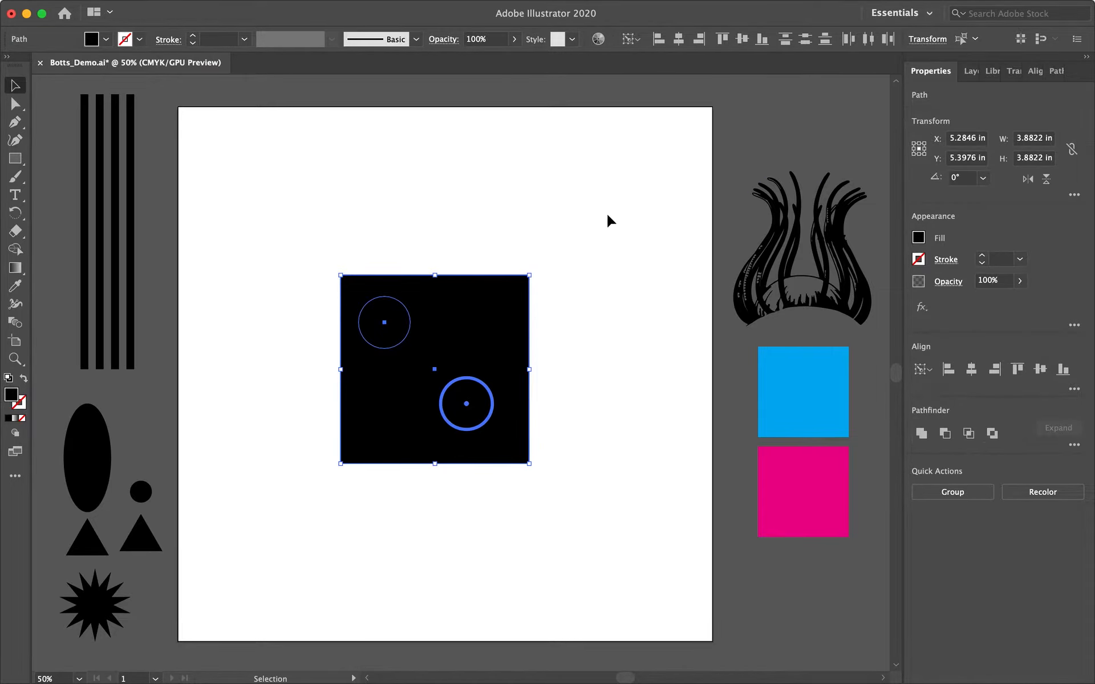
mouse_move(466, 2)
click(402, 8)
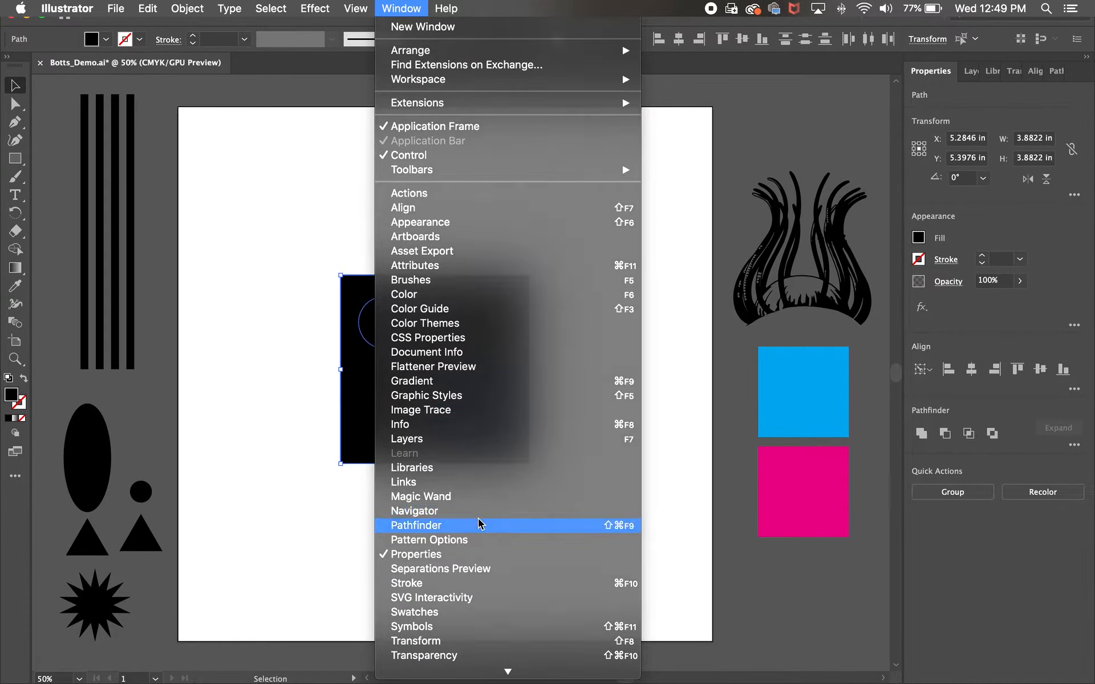
click(482, 525)
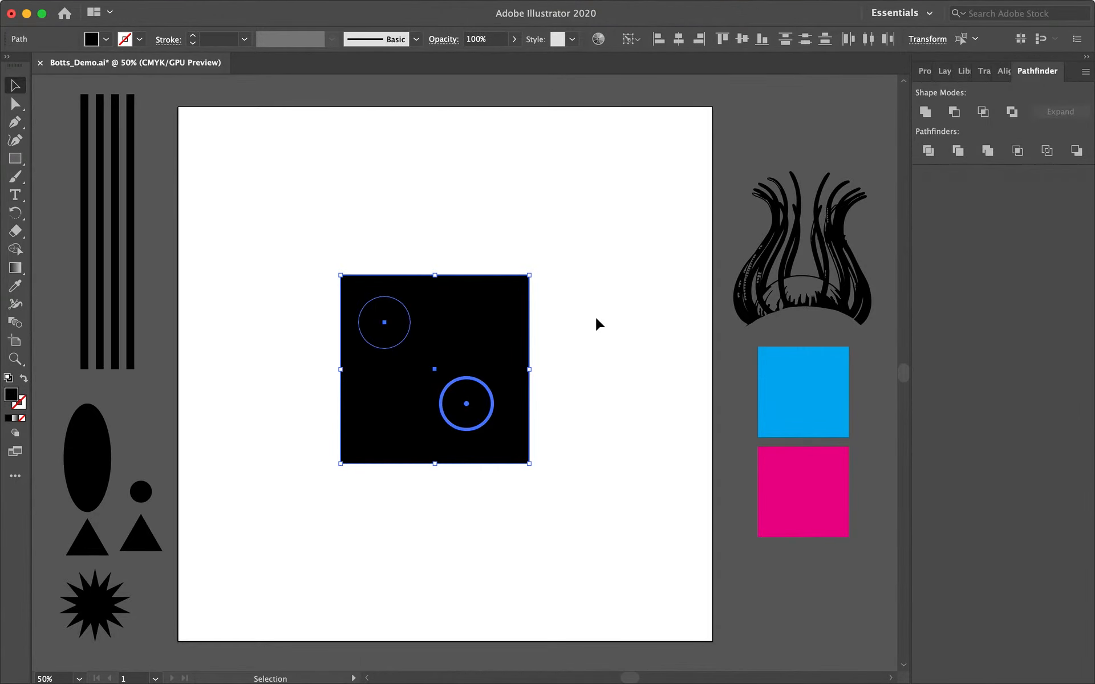
drag(1031, 76, 605, 334)
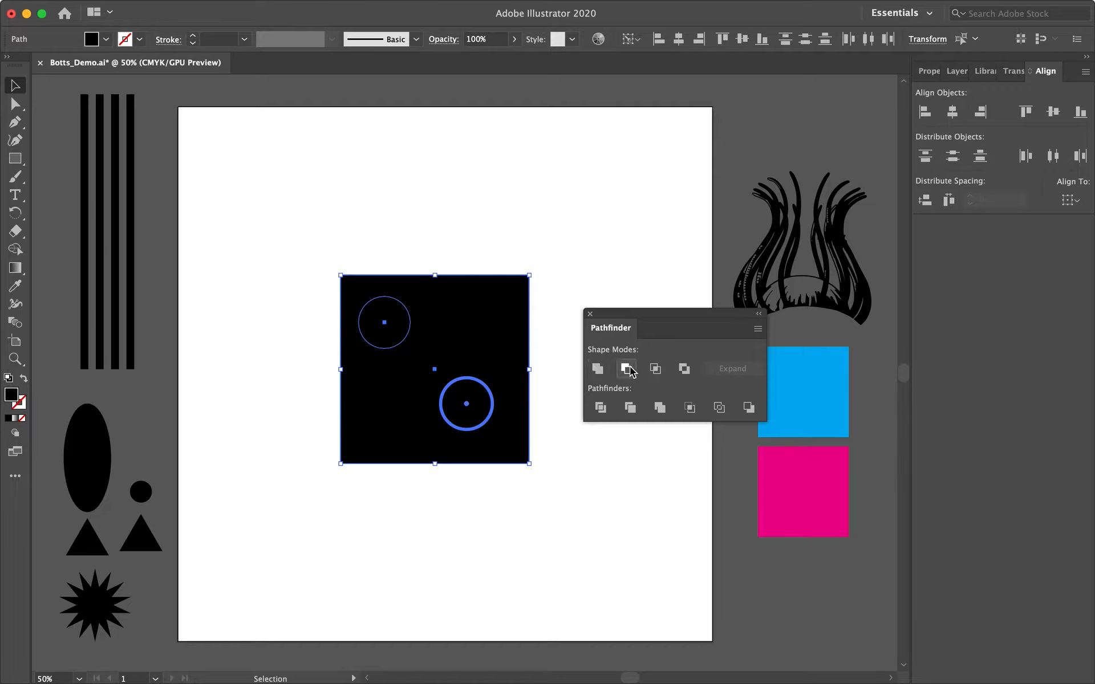
Apply Minus Front to the square and circles, then undo it.
click(546, 262)
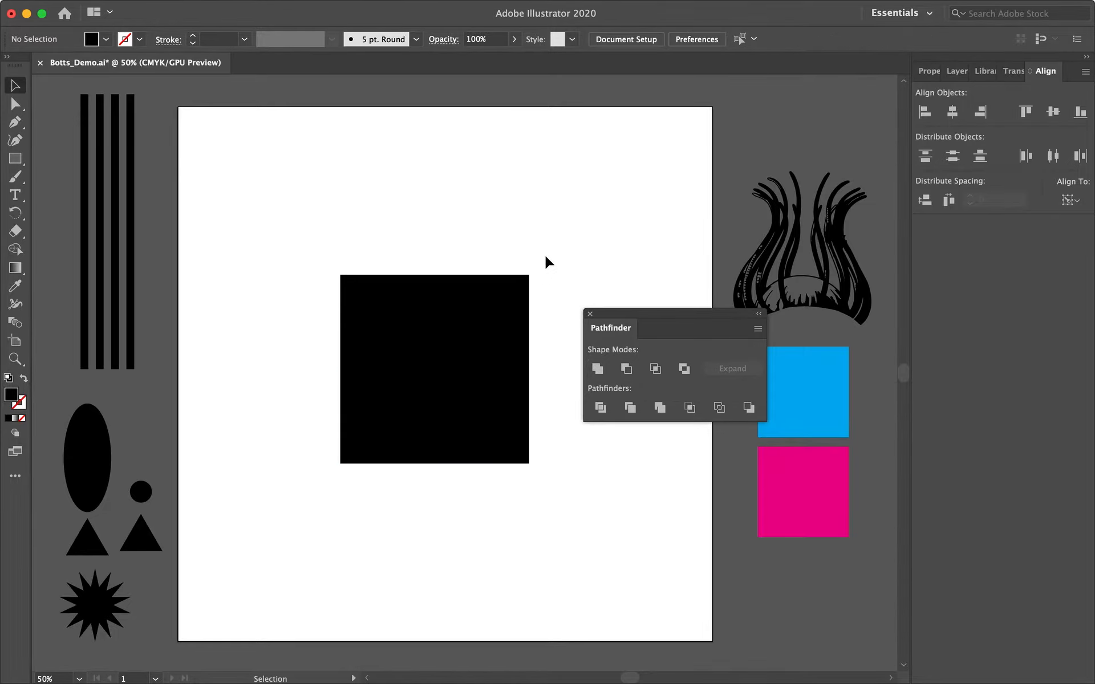
drag(550, 263, 306, 444)
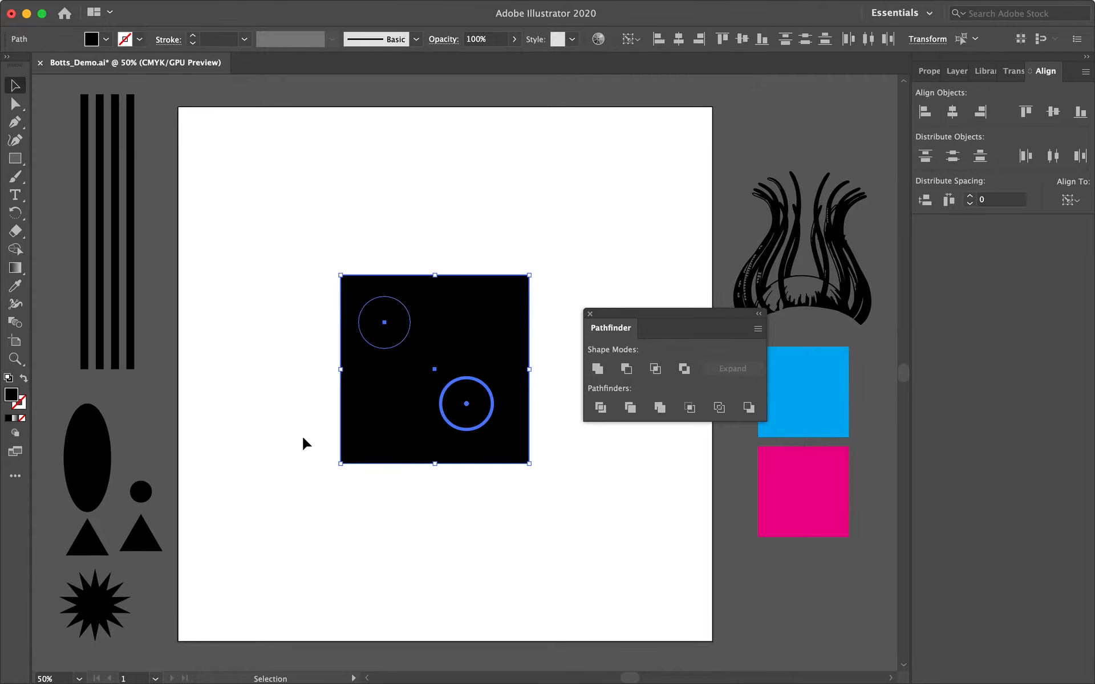
click(626, 372)
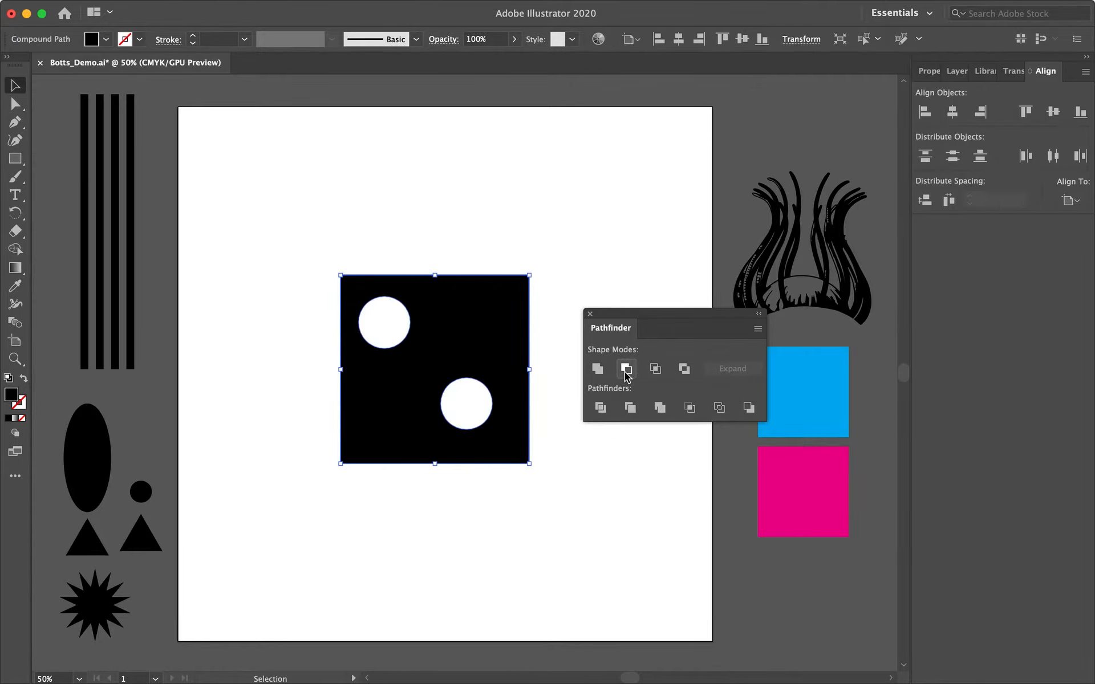
click(529, 245)
click(464, 328)
click(546, 290)
key(ctrl+z)
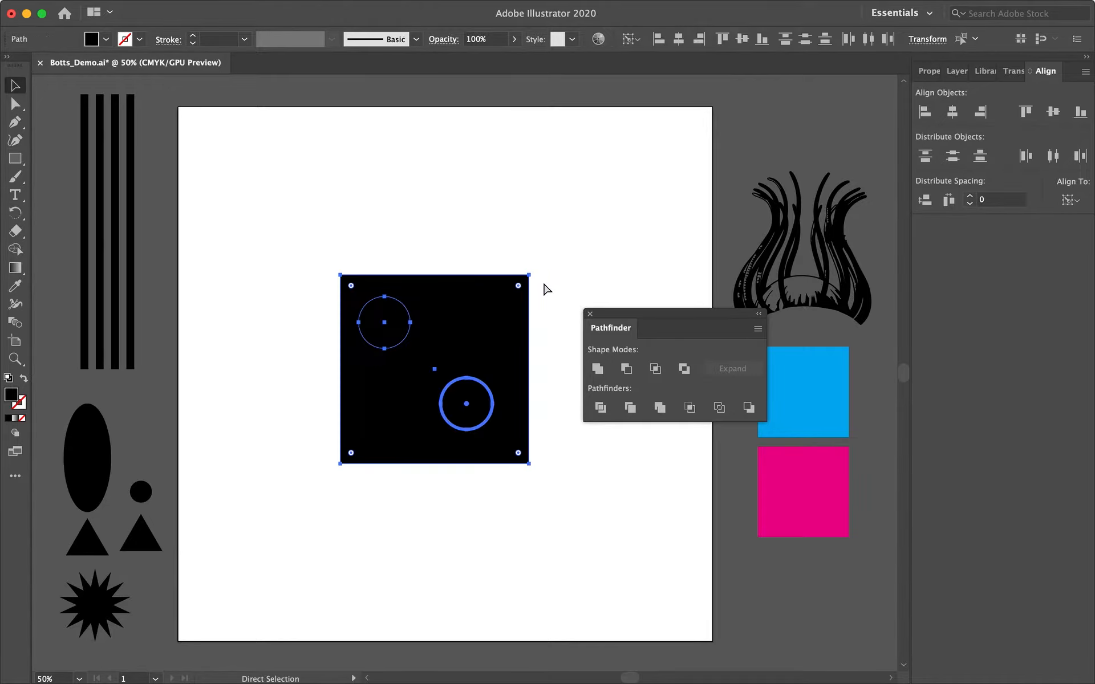
Enlarge one circle and arrange the circles so they overlap the square's top and bottom edges.
click(550, 255)
click(403, 330)
drag(403, 330, 447, 332)
shift+click(415, 309)
click(452, 391)
drag(454, 416, 362, 376)
click(320, 192)
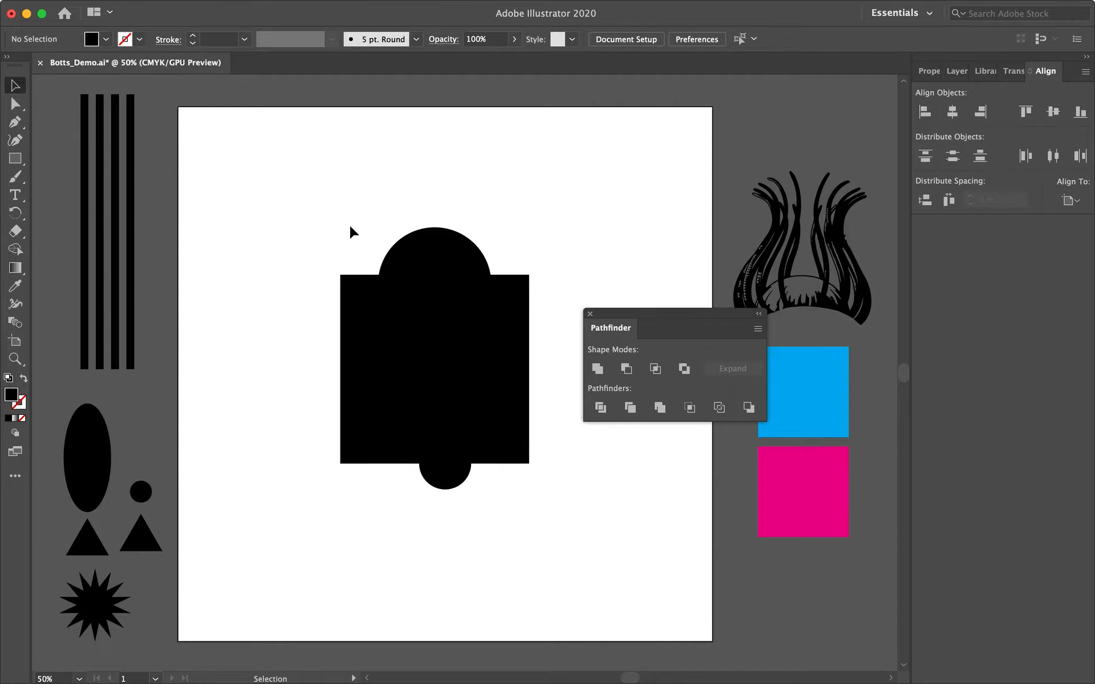
Unite the square with the circles, stretch the result taller, and undo both changes.
drag(336, 272, 469, 524)
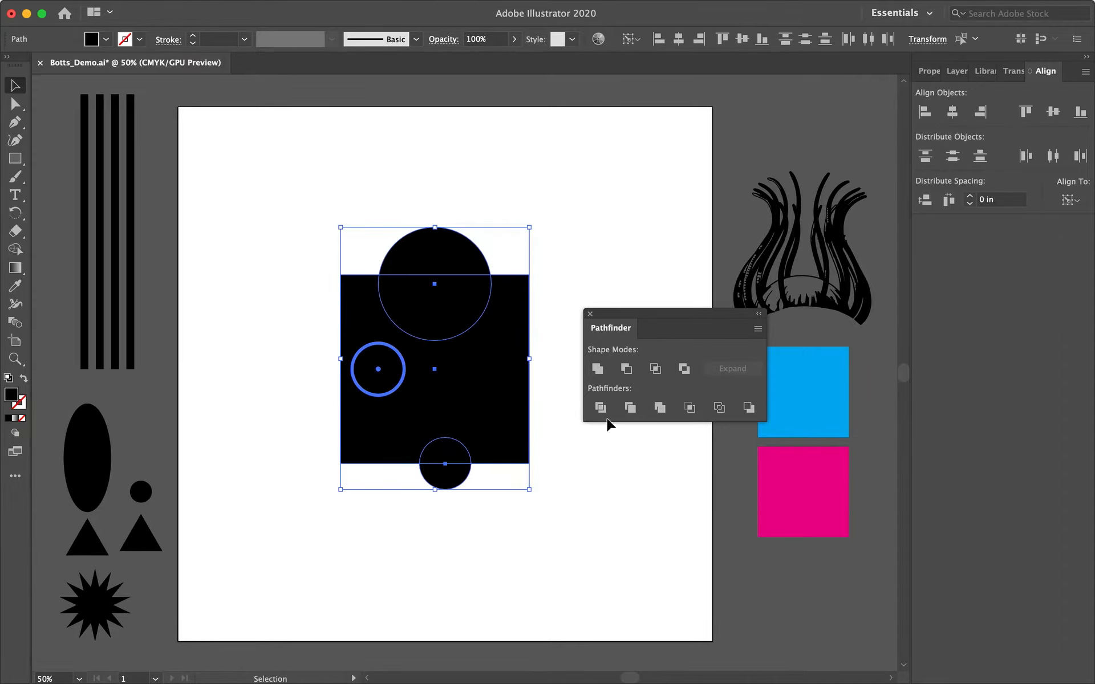
click(598, 369)
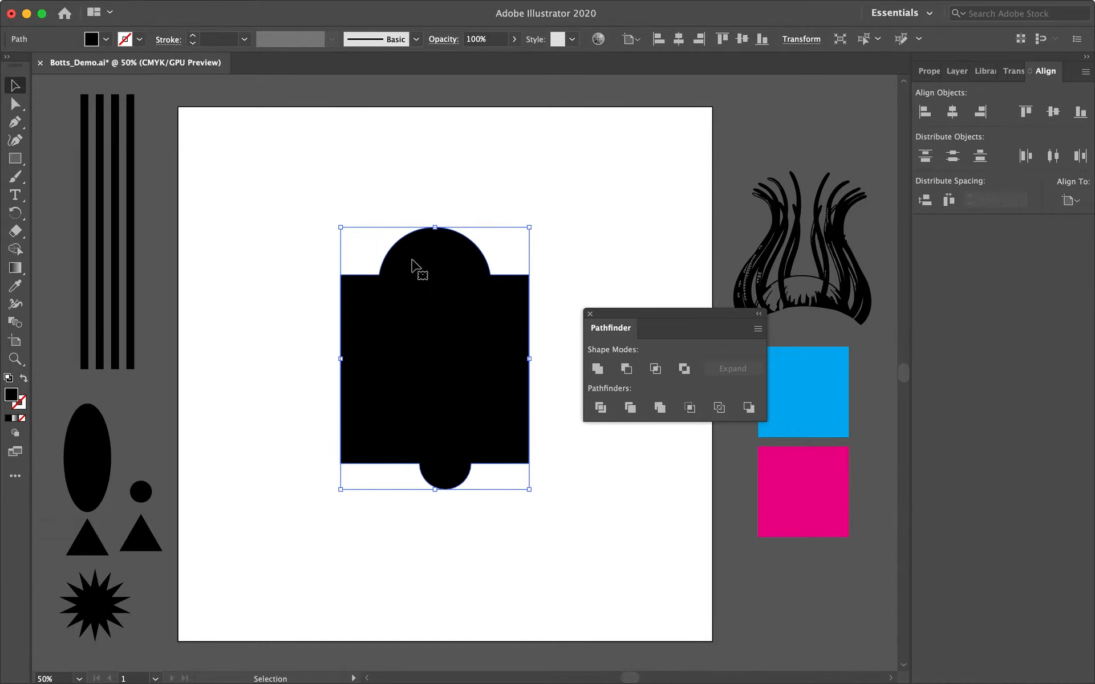
click(589, 291)
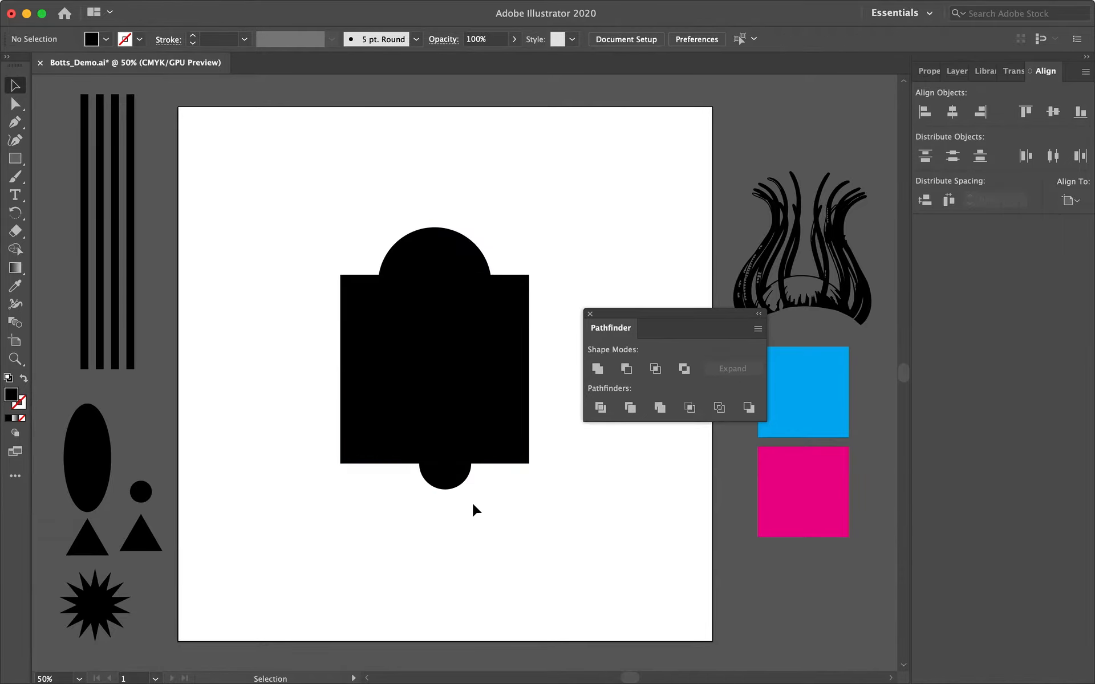
click(447, 466)
drag(437, 493, 437, 560)
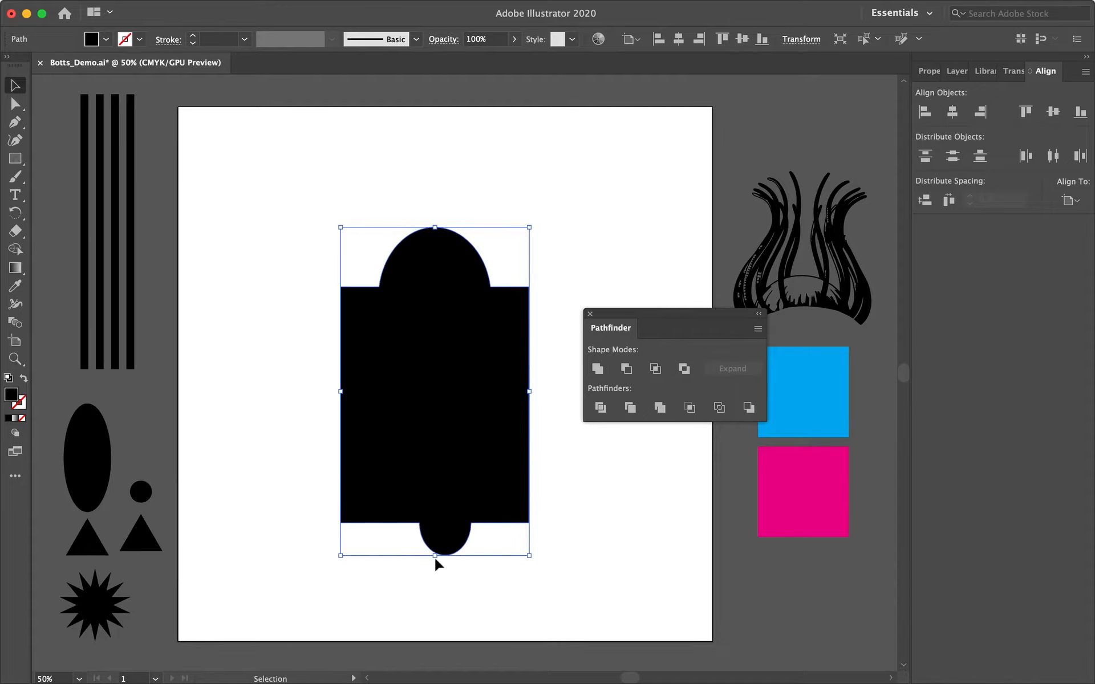
key(super+z)
click(608, 260)
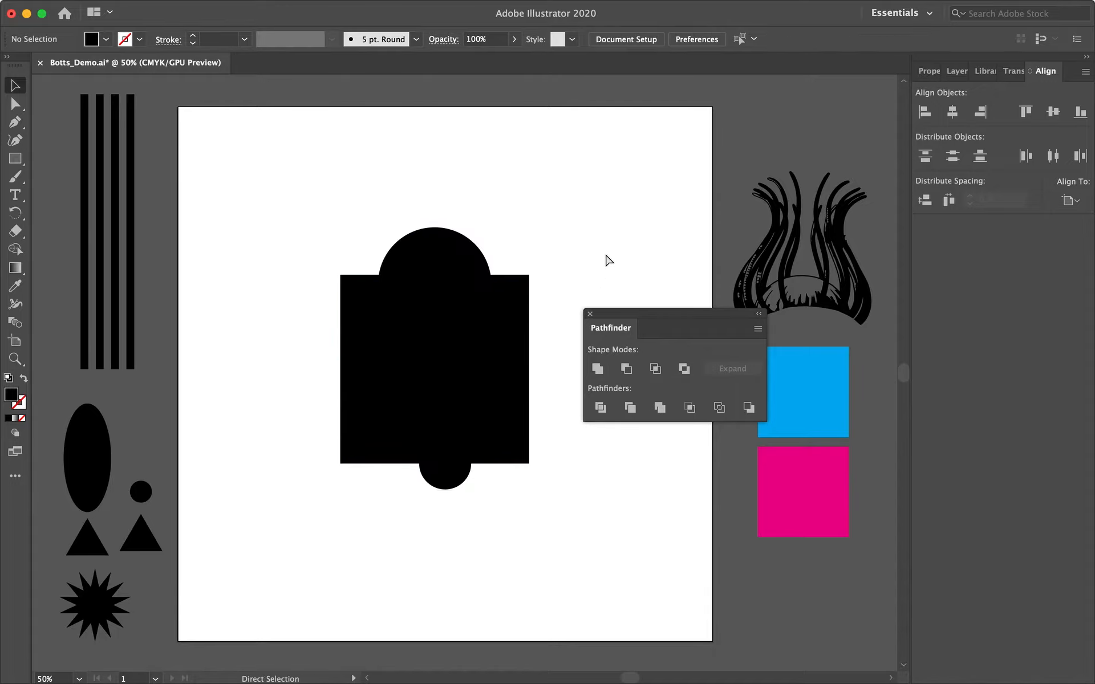
key(super+z)
Apply Exclude to the square and circles, then undo it.
click(582, 249)
drag(487, 337, 315, 484)
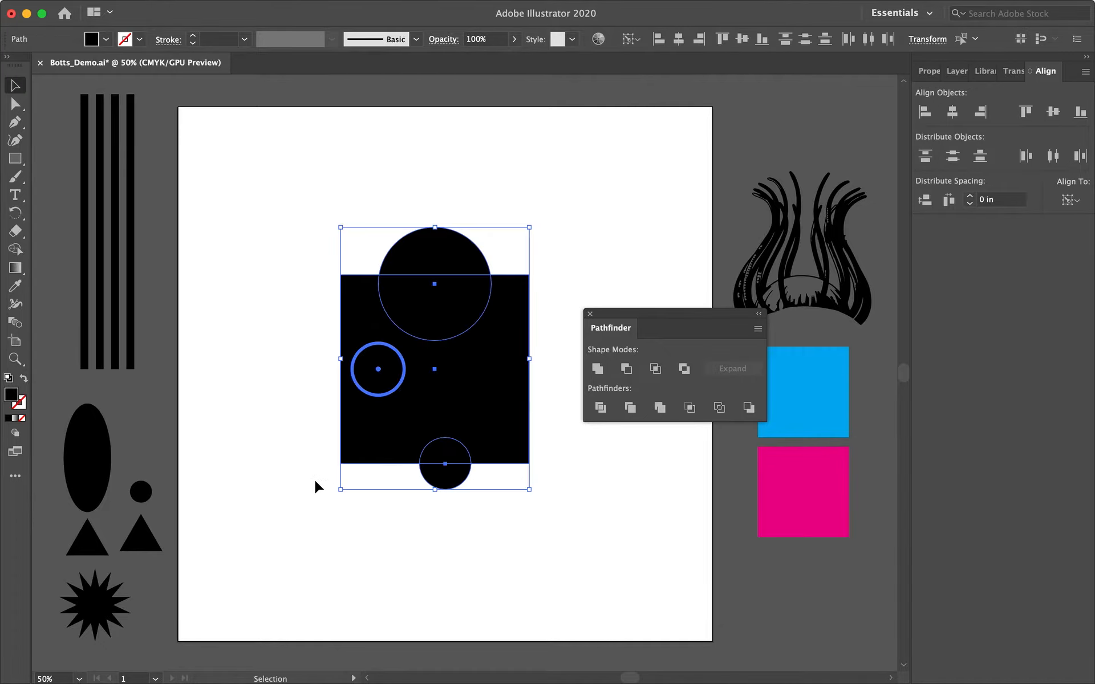
click(684, 369)
click(612, 233)
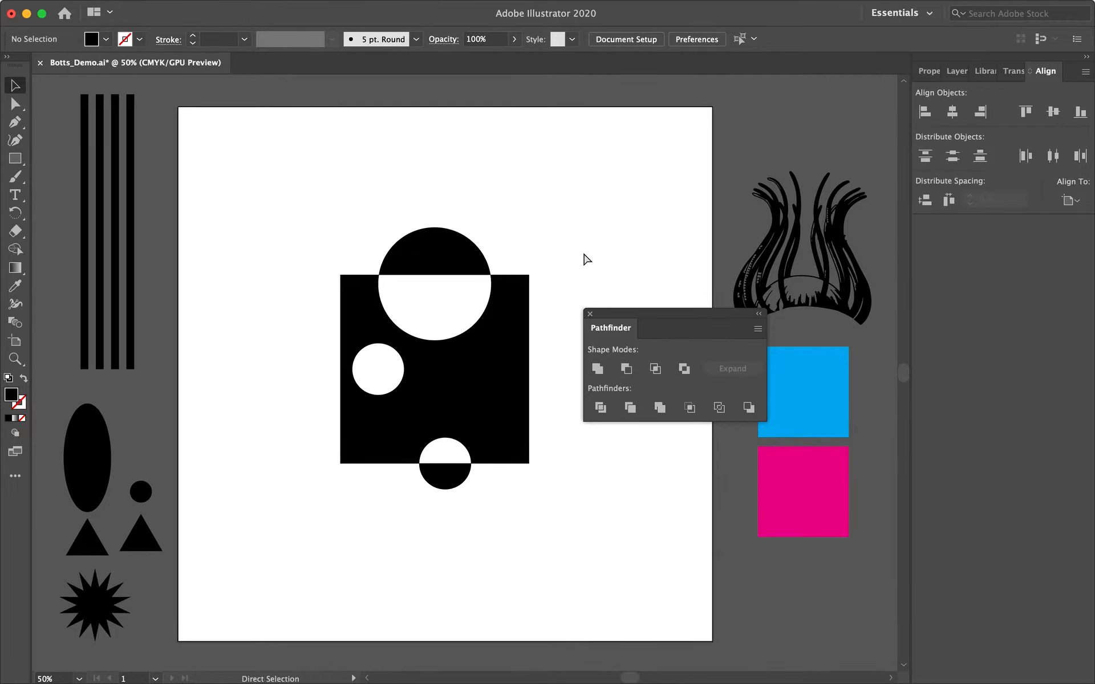
key(super+z)
Move the three circles off the square to the artboard's lower-left area.
click(572, 242)
drag(476, 252, 280, 520)
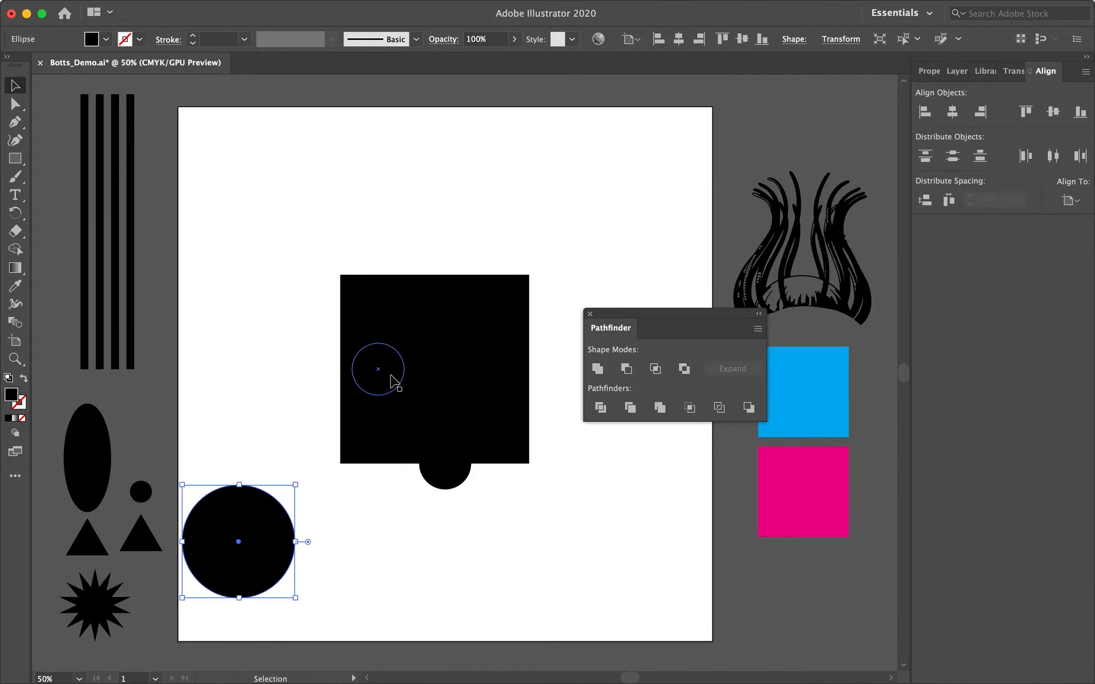
drag(394, 378, 253, 444)
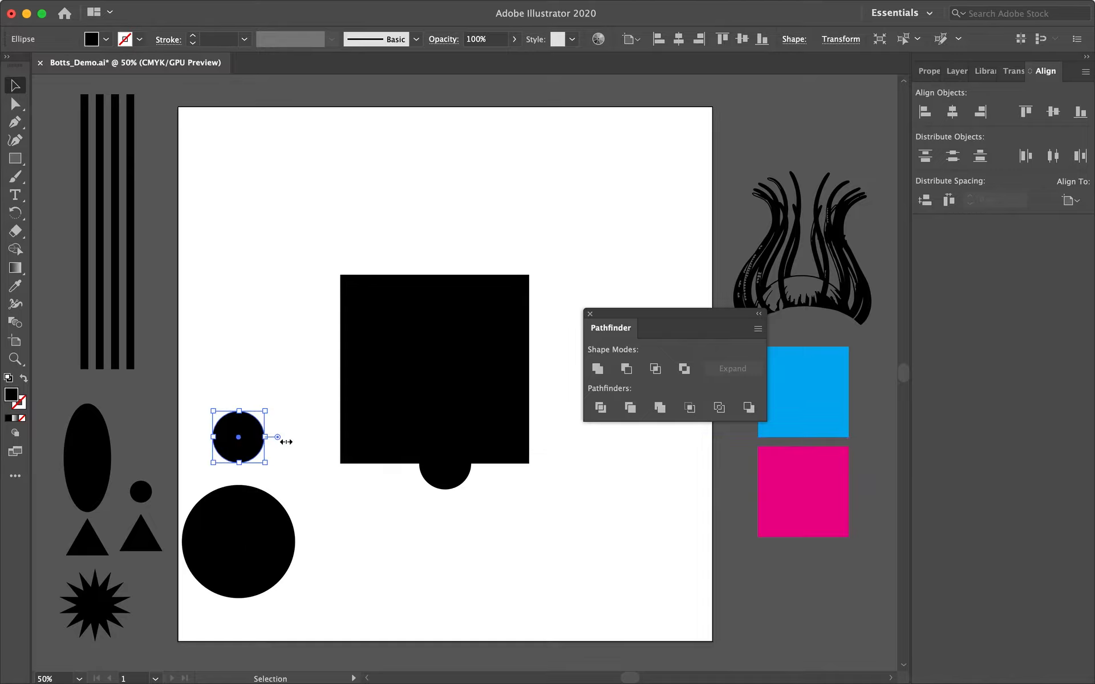
drag(443, 482, 235, 393)
click(604, 264)
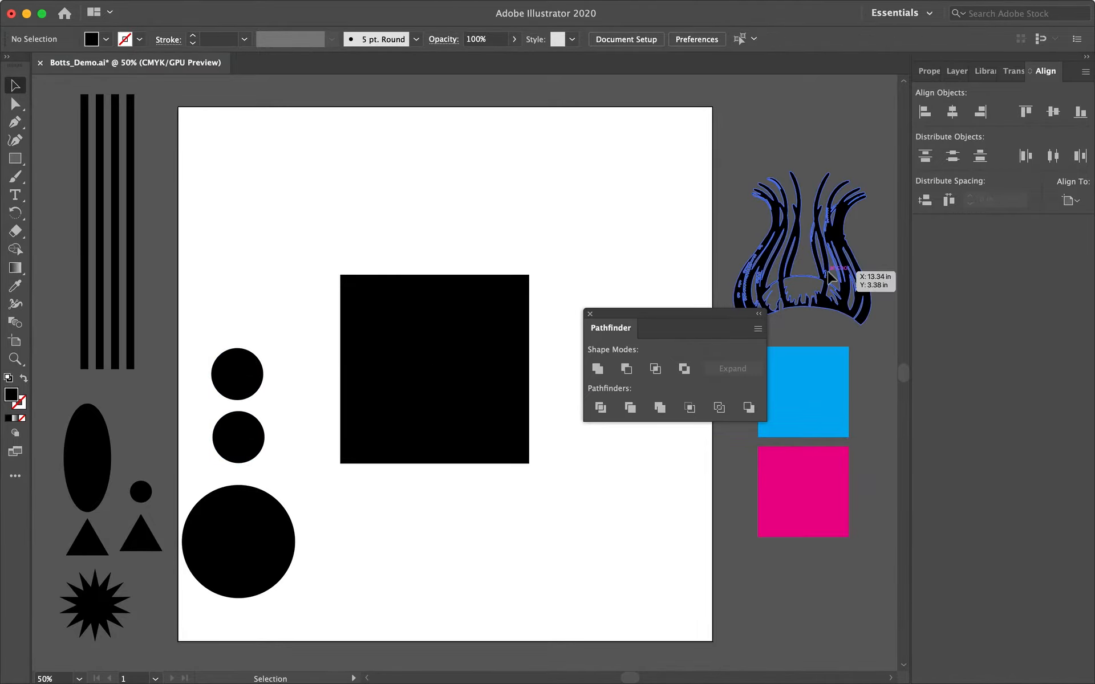
Move the anemone illustration onto the square's lower half and send it behind the square.
drag(842, 283, 456, 469)
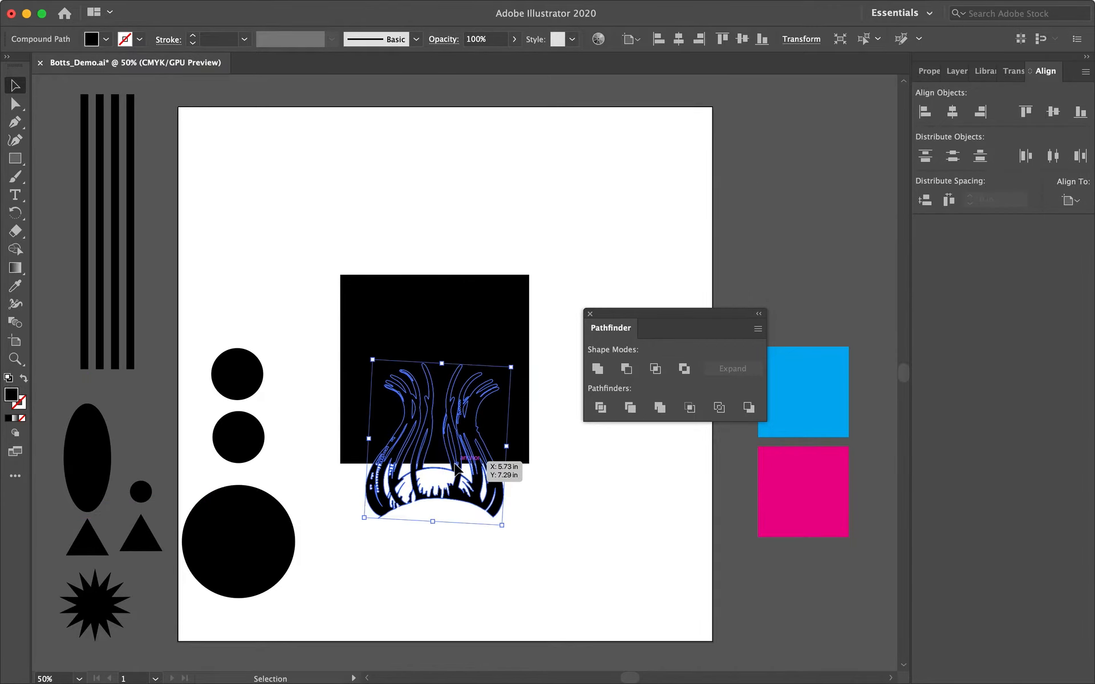
click(199, 6)
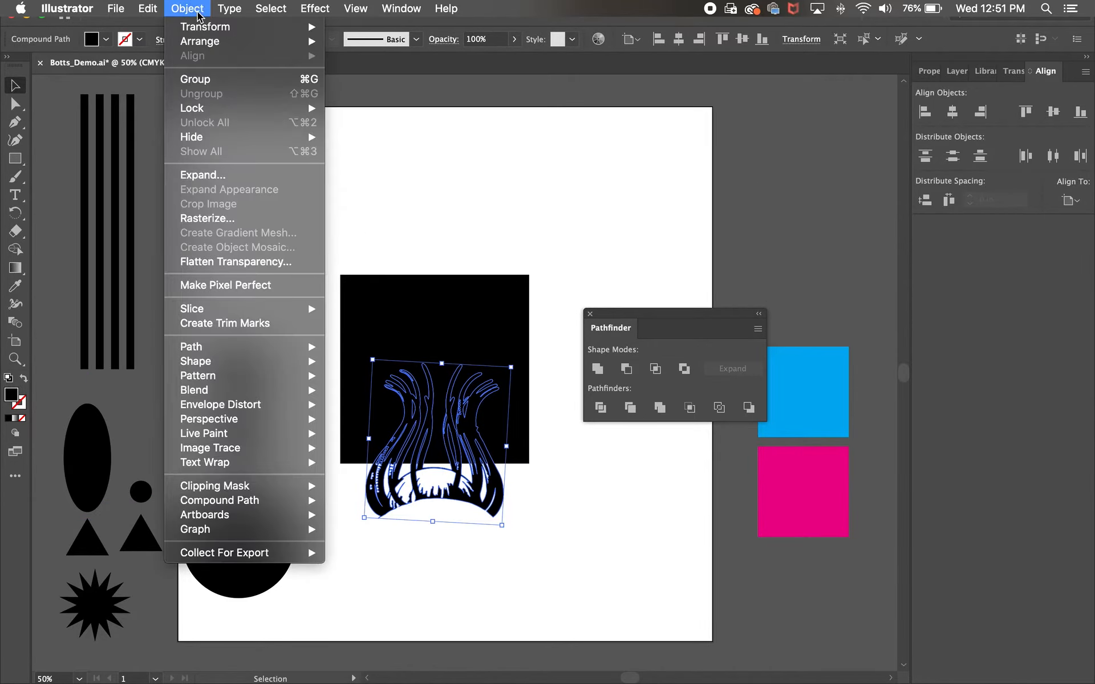
mouse_move(308, 41)
click(374, 41)
click(521, 225)
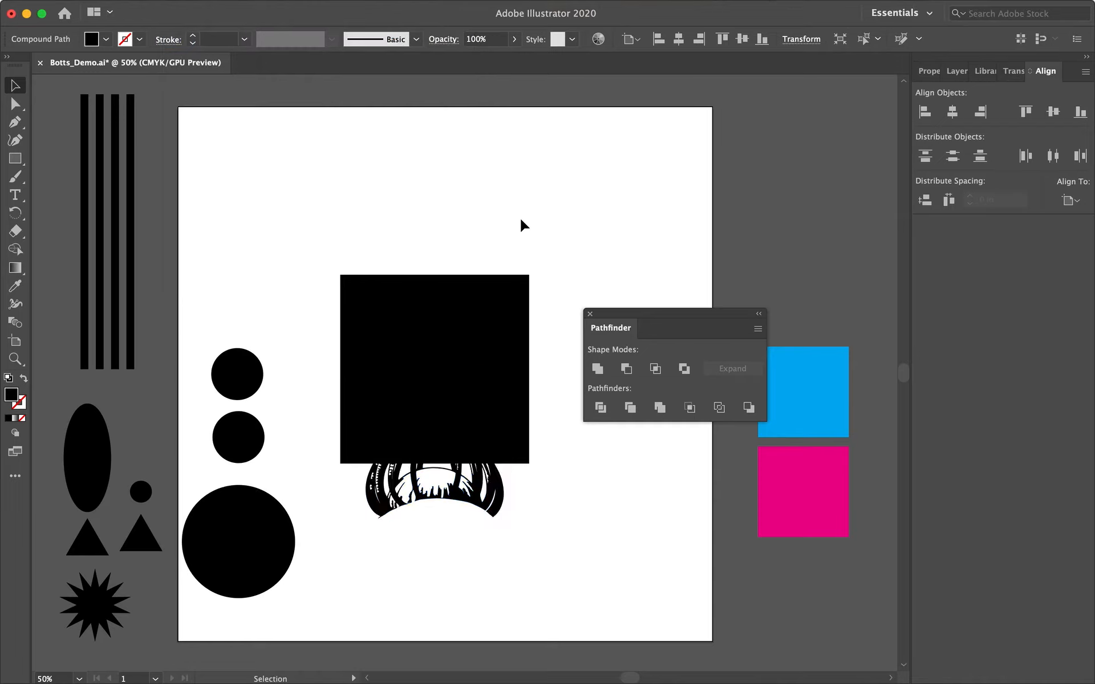
Select the anemone illustration and fill it with white.
drag(557, 257, 383, 499)
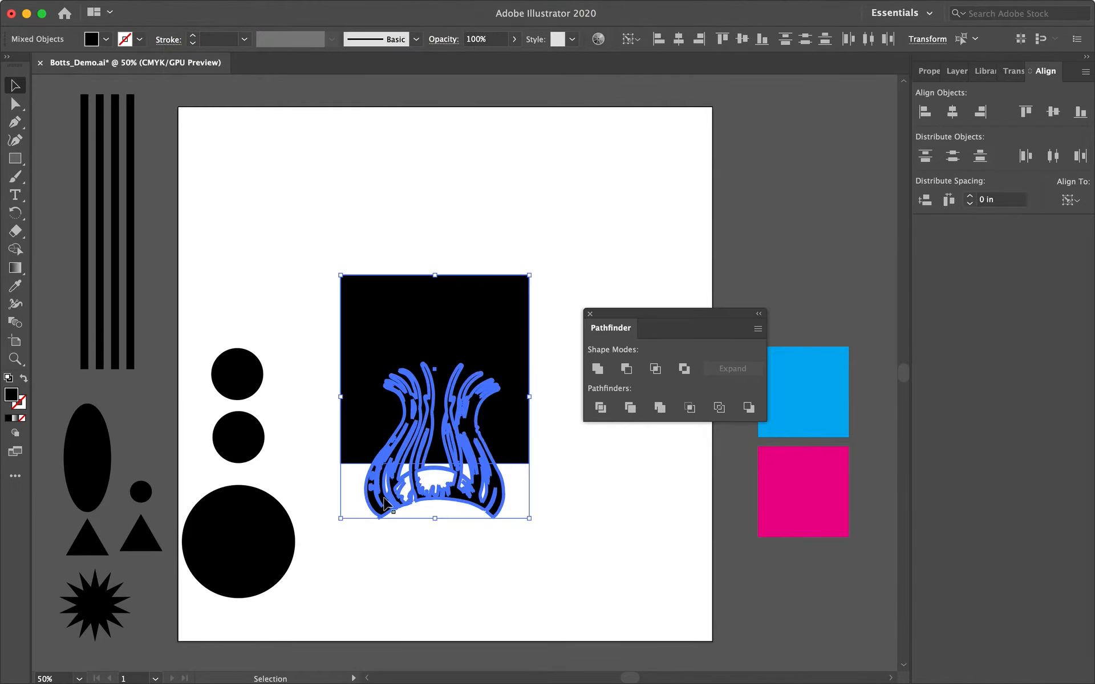
click(577, 477)
click(498, 491)
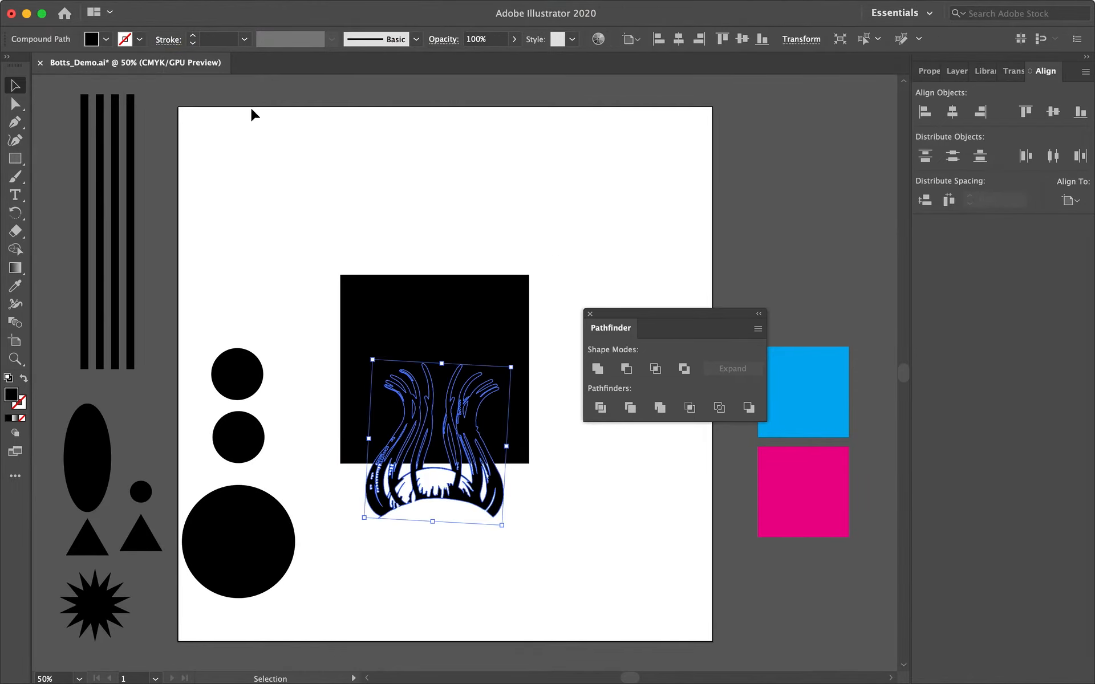
click(106, 42)
click(34, 65)
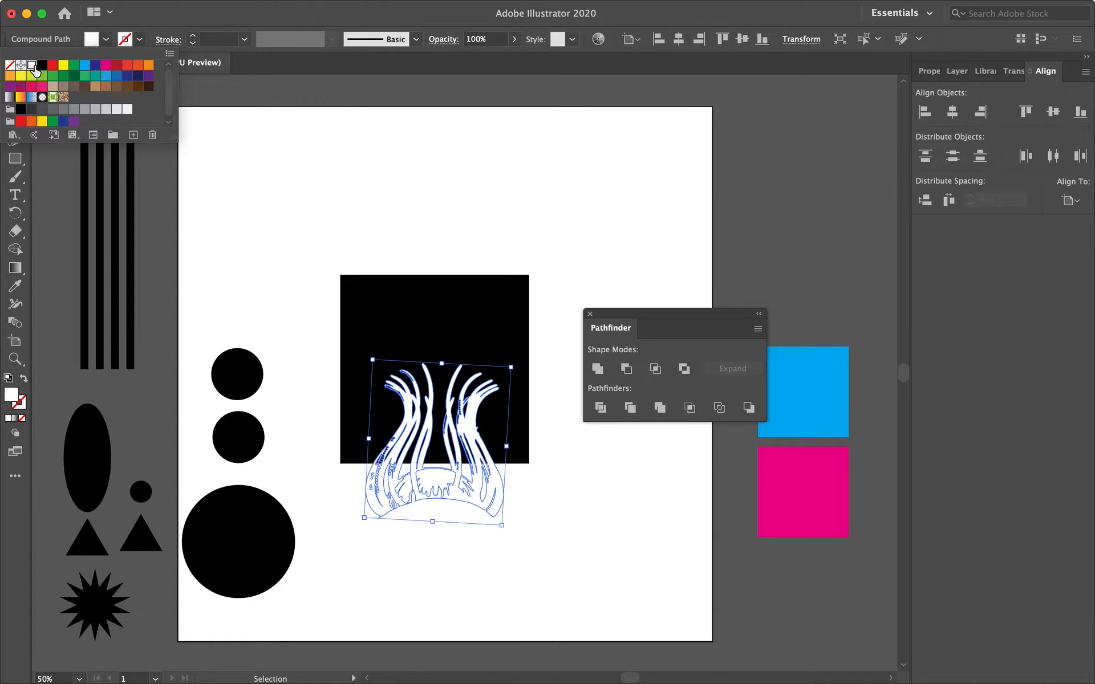
click(373, 173)
Enlarge the illustration and reposition it so it covers the black square.
click(559, 530)
drag(503, 503, 529, 533)
drag(398, 390, 301, 300)
drag(524, 519, 526, 476)
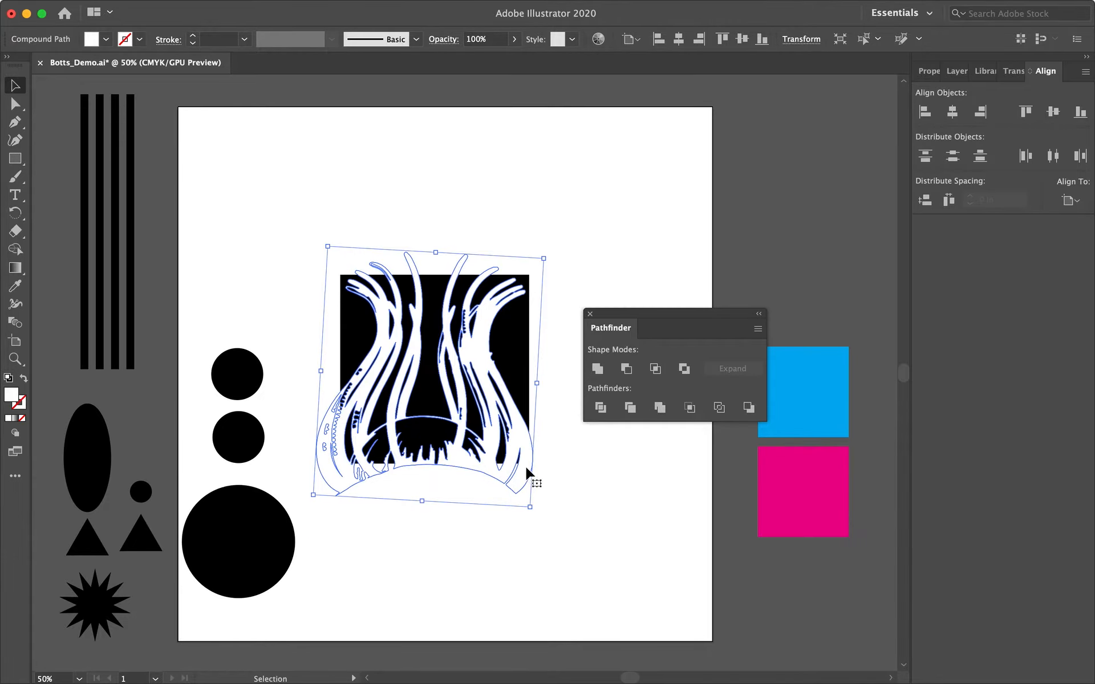
click(550, 513)
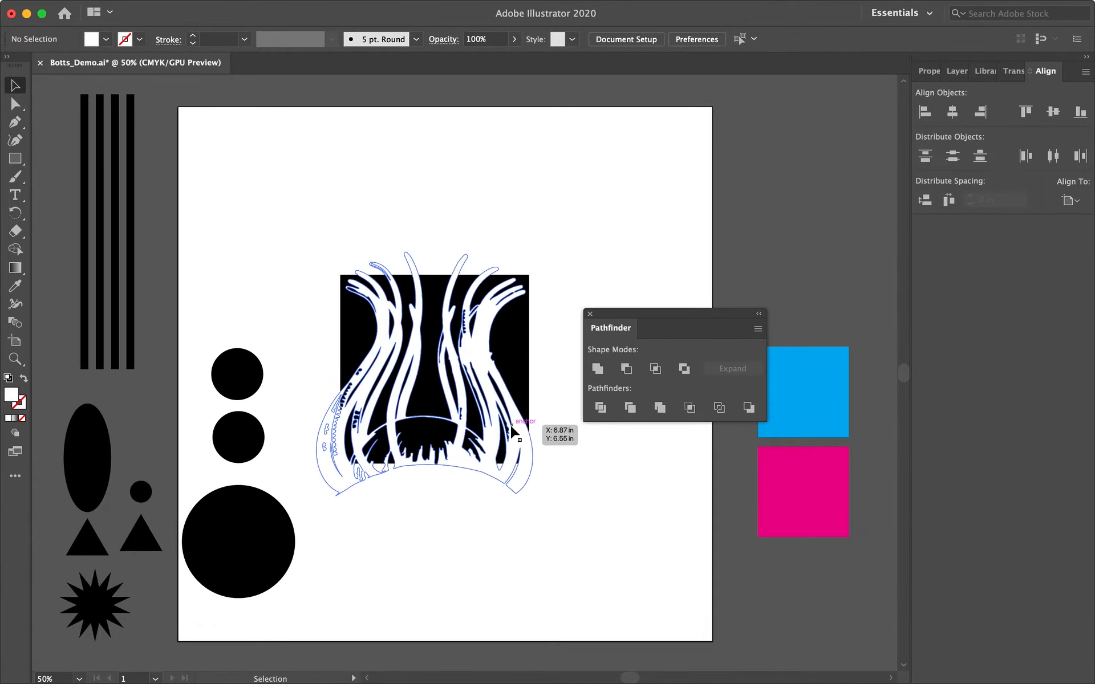
double_click(512, 422)
double_click(558, 458)
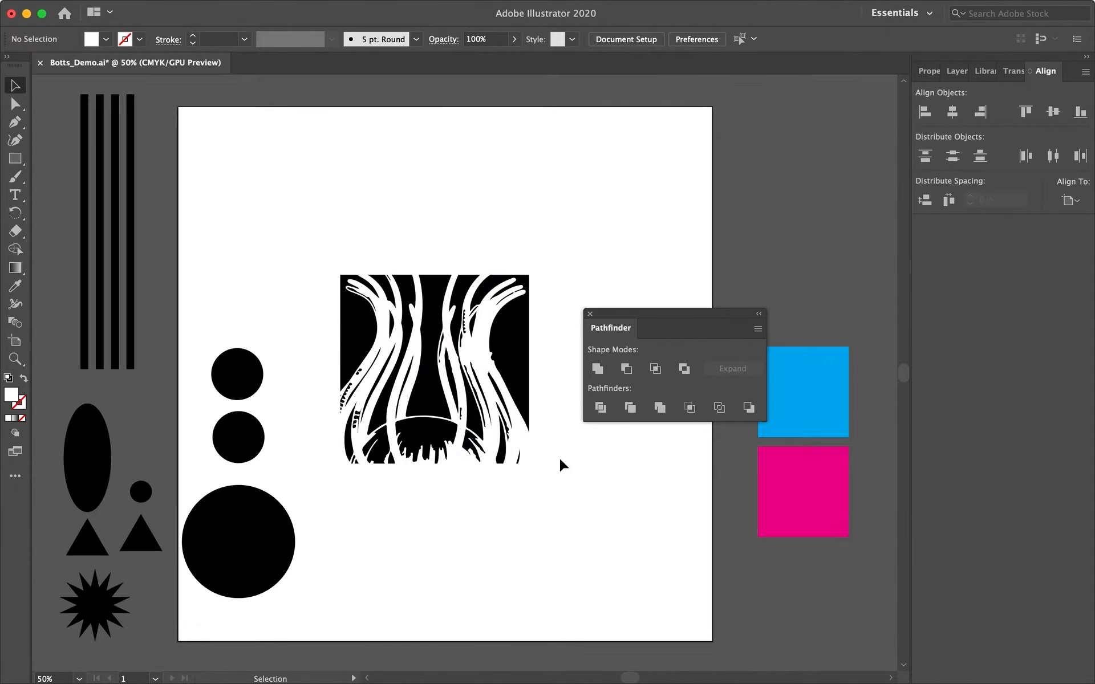
drag(474, 287, 418, 362)
click(554, 342)
click(489, 382)
Change the illustration's fill to black.
click(107, 39)
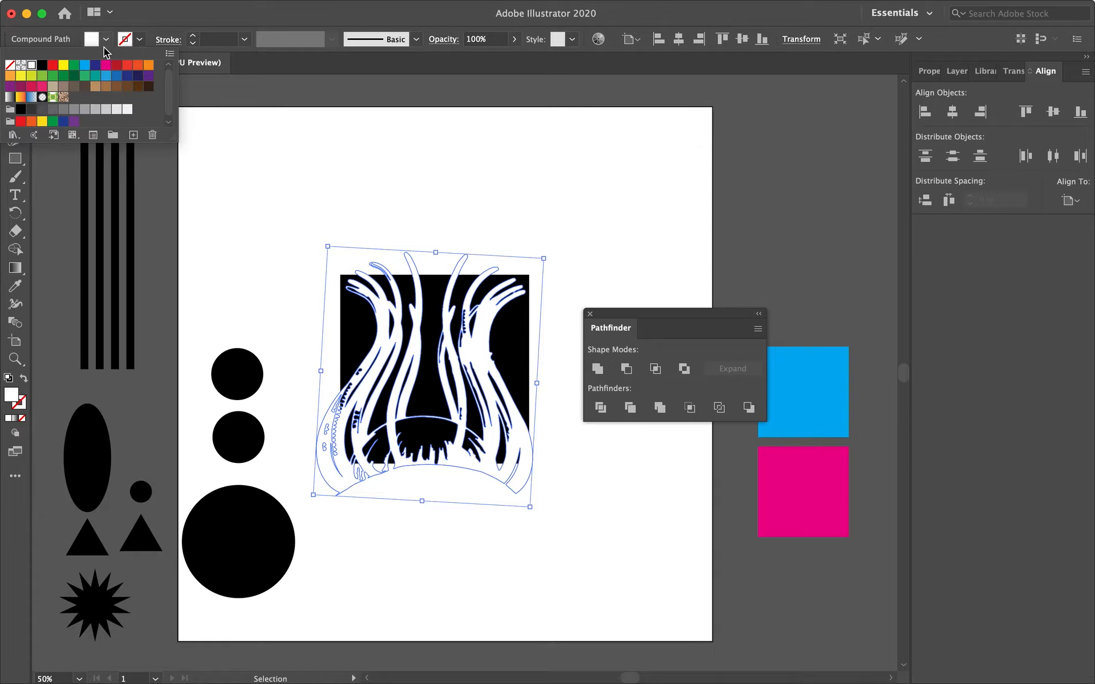
click(41, 67)
click(333, 183)
click(310, 252)
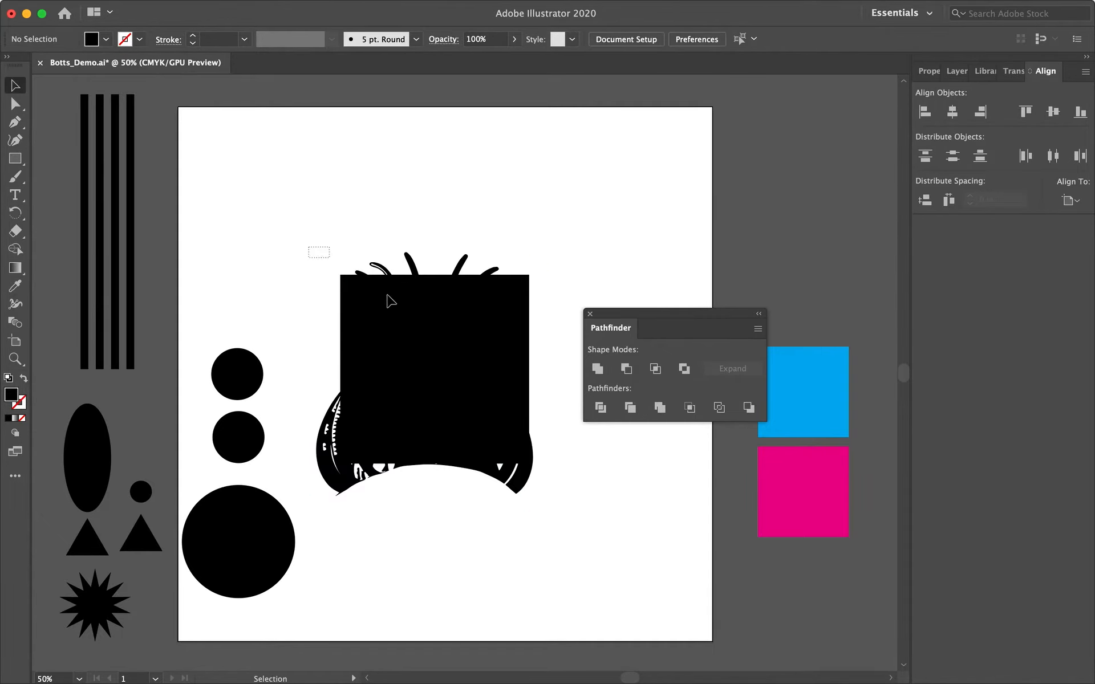
Select the square and illustration and apply Minus Front to cut the illustration out of the square.
drag(391, 301, 490, 388)
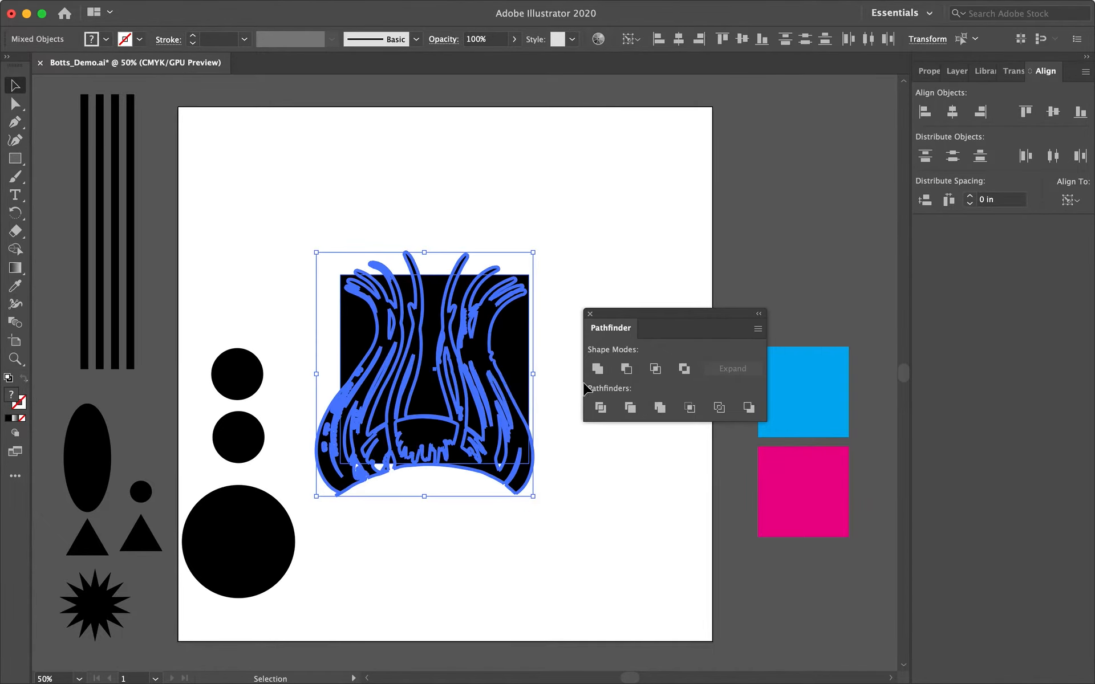
click(627, 369)
click(571, 251)
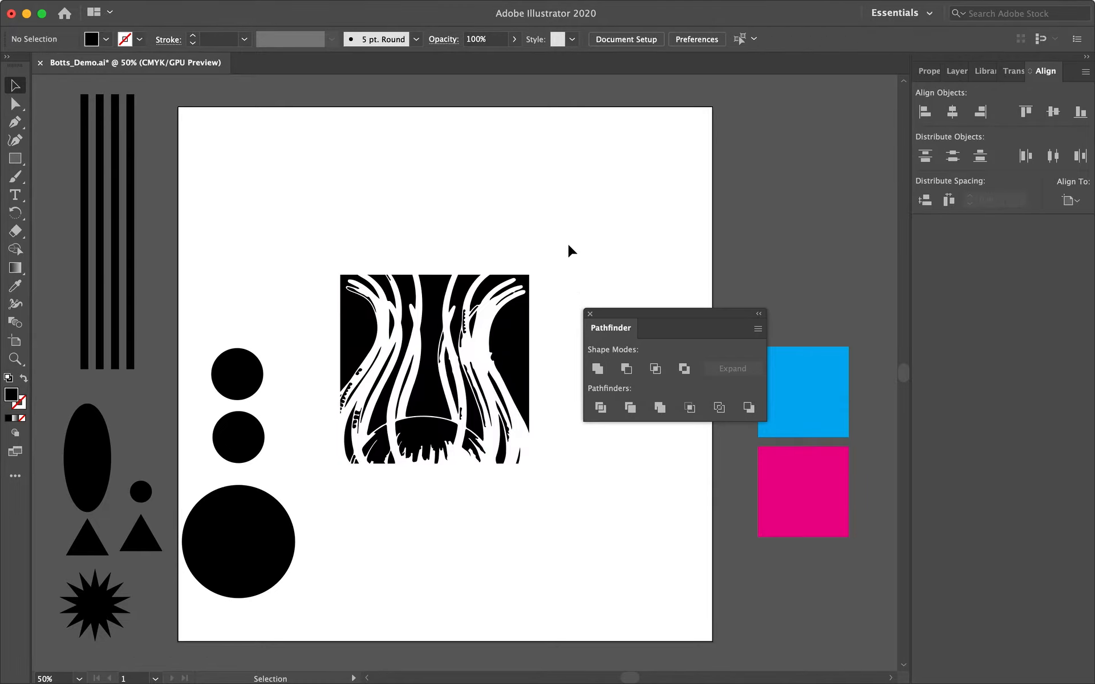
click(492, 380)
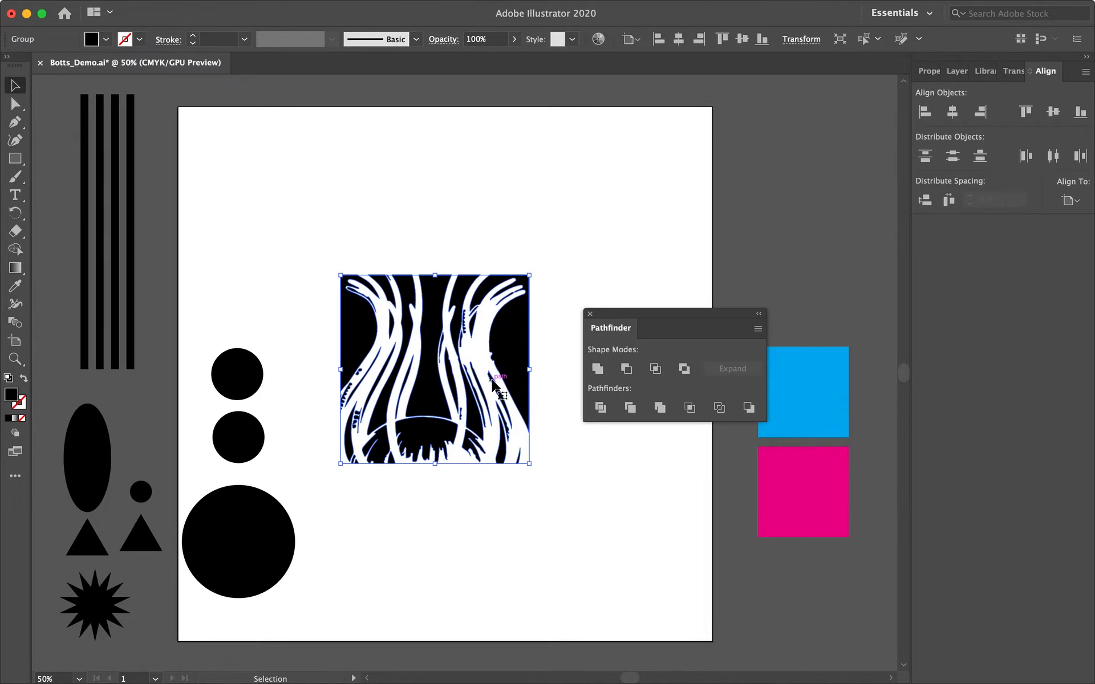
Undo the Minus Front cut and rotate the anemone illustration slightly over the black square.
key(ctrl+z)
key(ctrl+z)
key(ctrl+z)
click(562, 273)
click(466, 344)
drag(545, 259, 579, 221)
drag(500, 327, 488, 330)
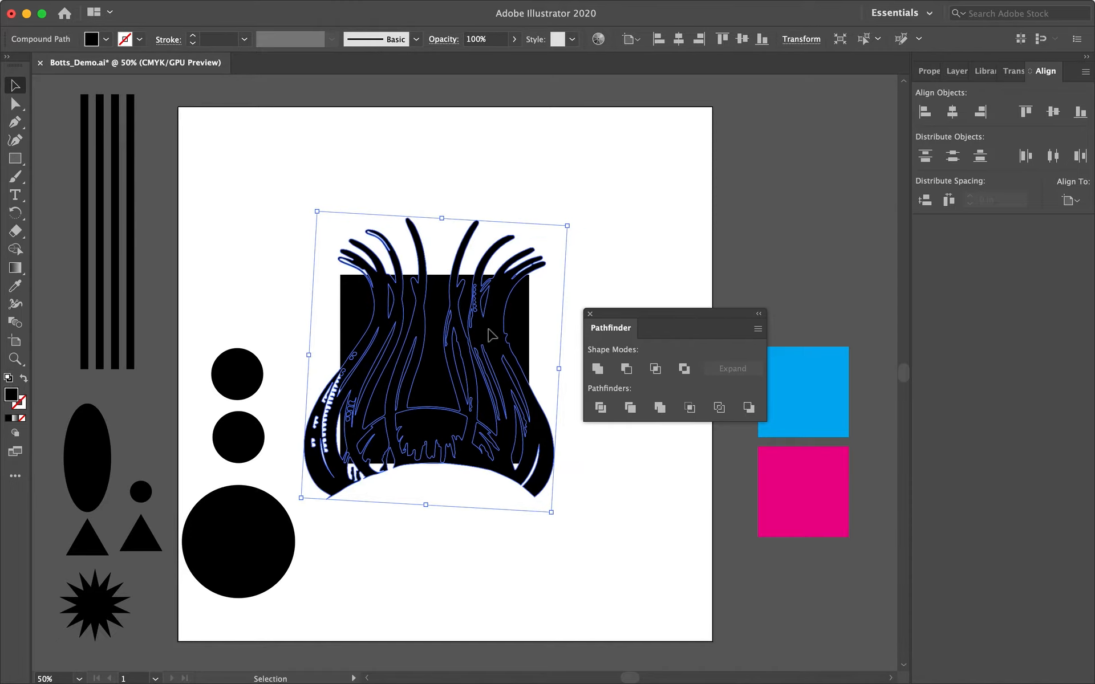
Try applying Exclude to the square and the illustration, then undo it.
click(590, 261)
drag(568, 230, 375, 478)
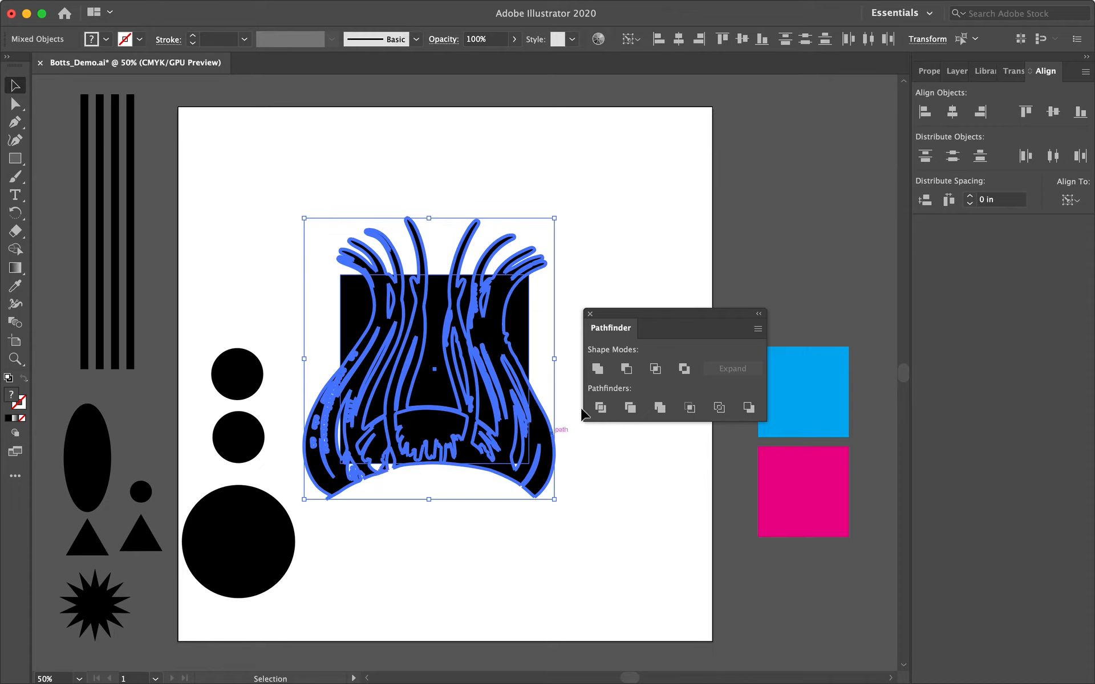
click(684, 369)
click(618, 244)
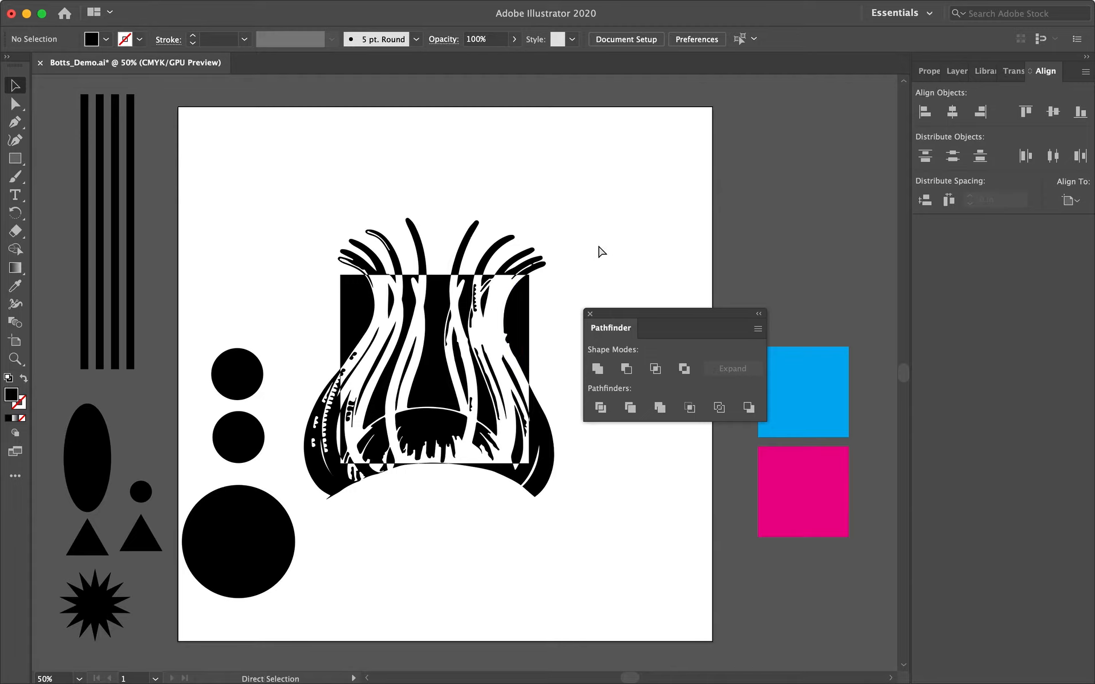
key(super+z)
key(super+z)
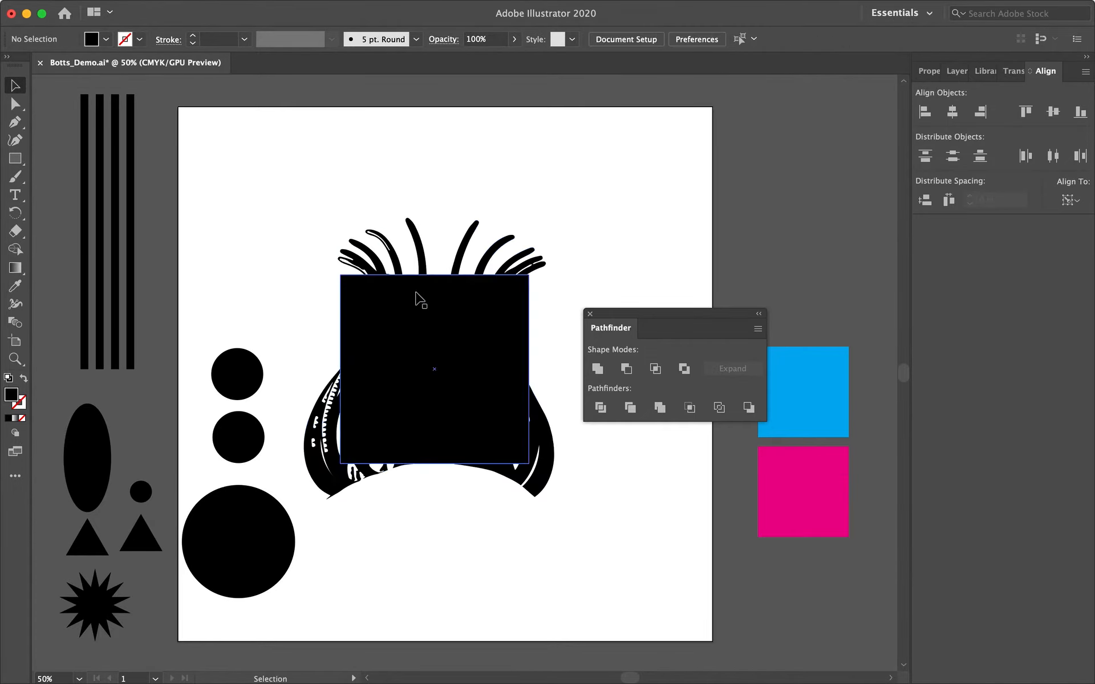
Delete the black square, leaving the anemone illustration on its own.
double_click(358, 307)
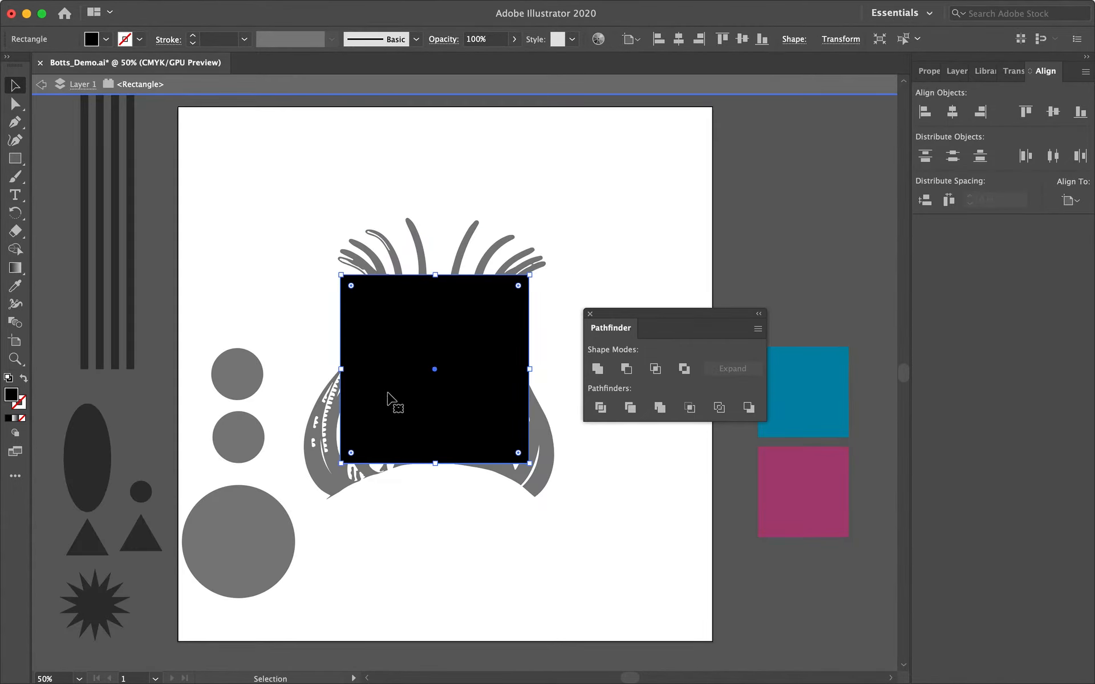
double_click(304, 359)
click(360, 329)
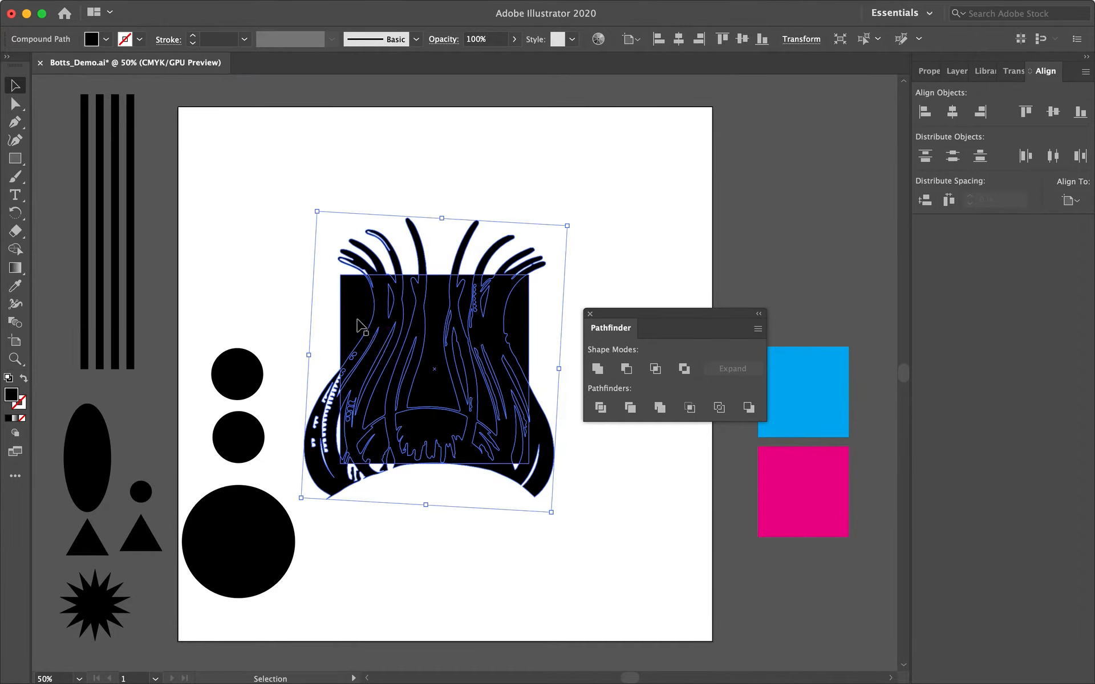
drag(359, 327, 623, 543)
key(Delete)
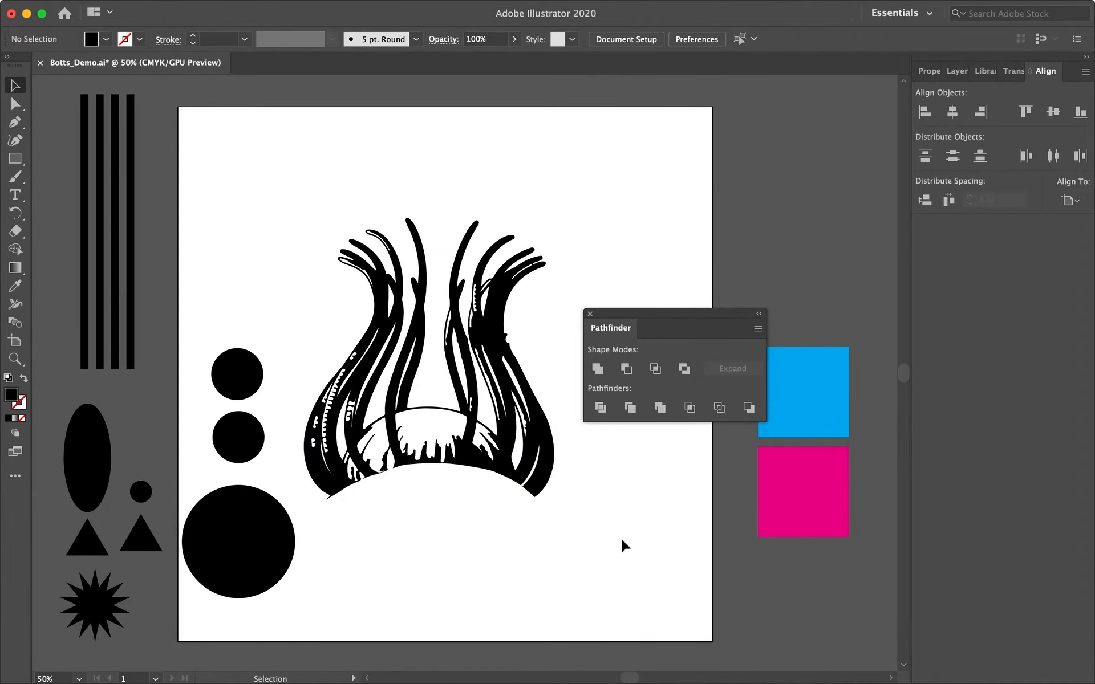
Enlarge the large circle and move it under the anemone illustration.
click(239, 533)
drag(282, 517, 553, 470)
drag(457, 438, 266, 248)
drag(443, 388, 456, 425)
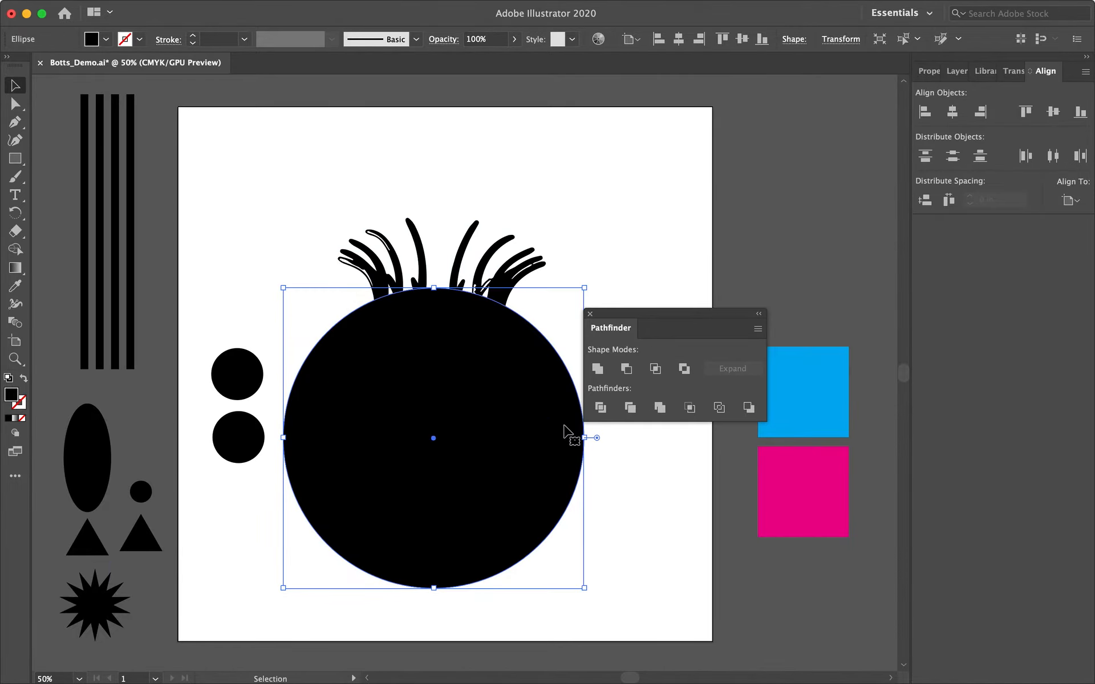
Bring the anemone illustration to the front, above the circle.
click(589, 205)
click(497, 391)
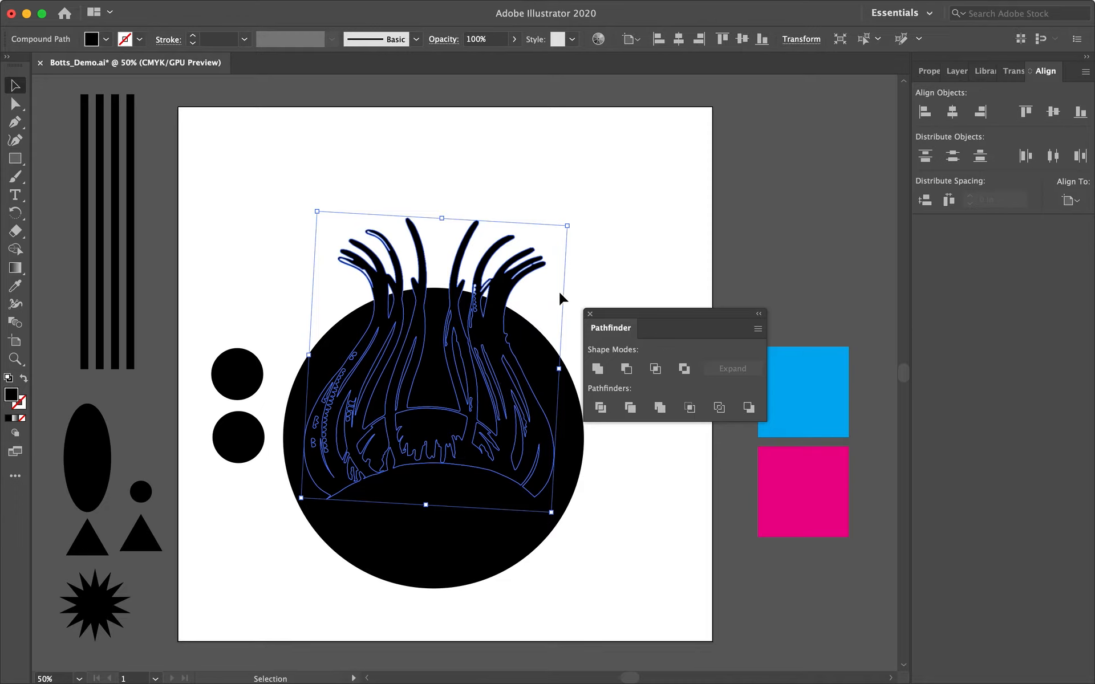
click(187, 8)
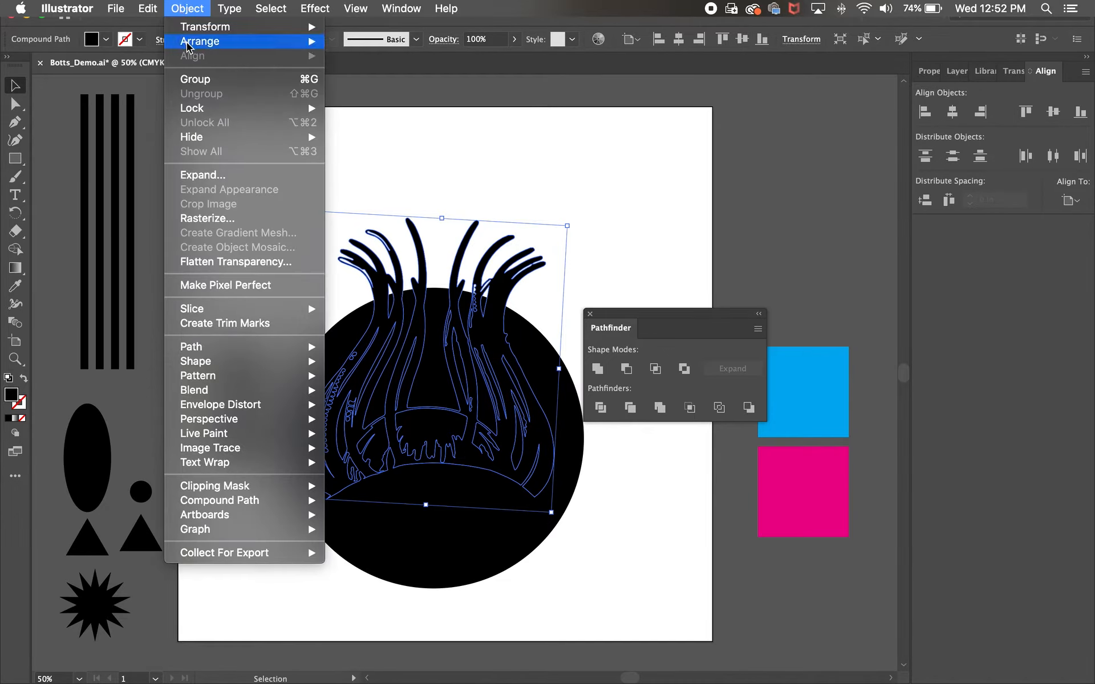
mouse_move(305, 43)
click(374, 41)
Select the circle and the illustration together and apply Exclude to combine them.
click(525, 207)
drag(504, 206, 411, 393)
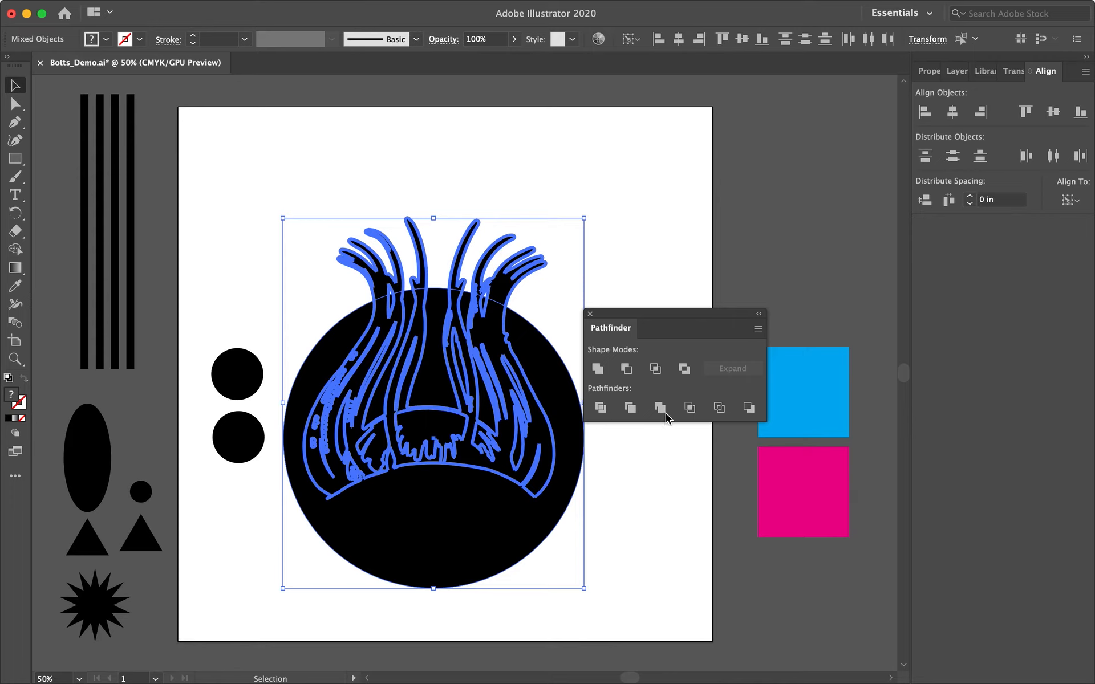
click(683, 369)
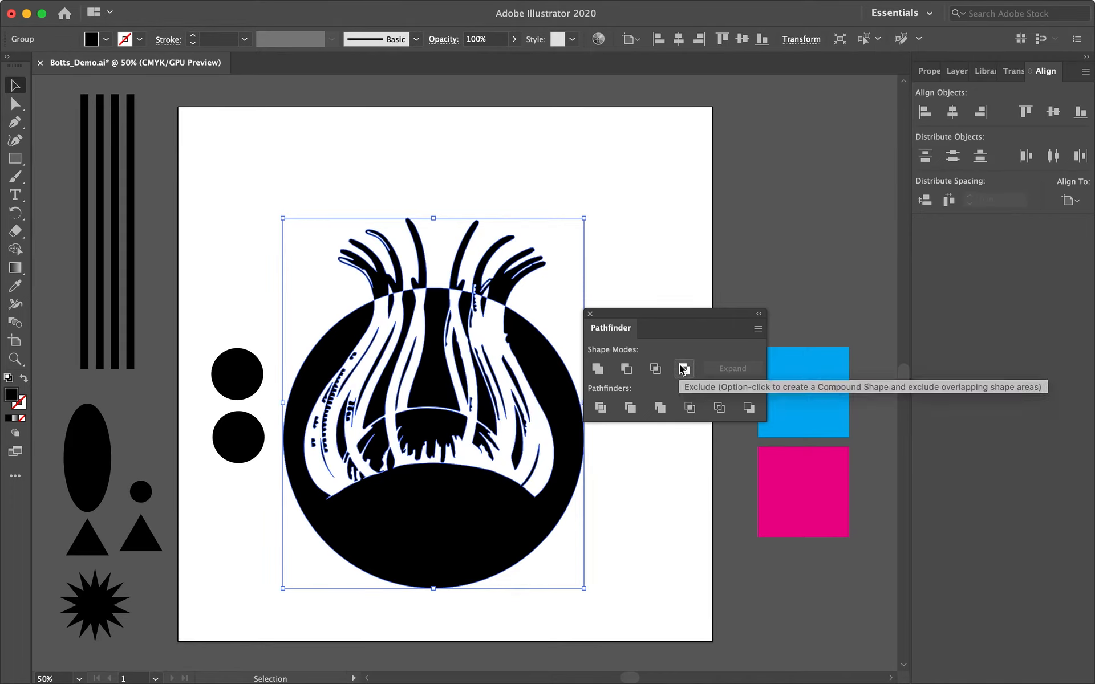
click(640, 255)
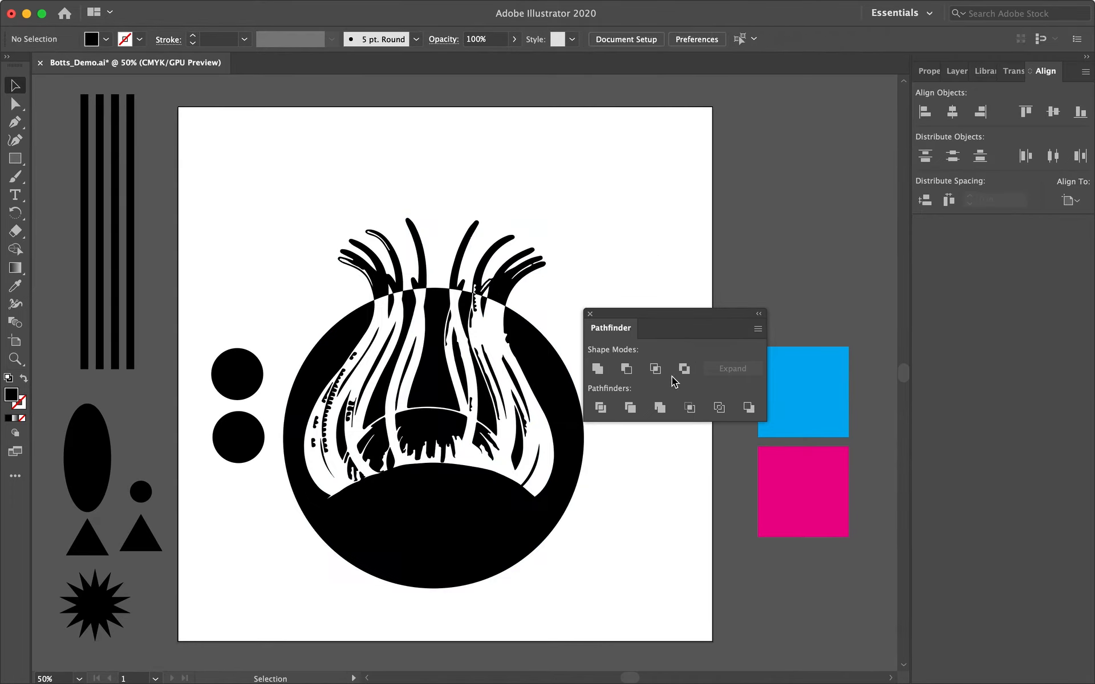
Drag the right outer tentacle cluster out of the combined artwork.
click(529, 370)
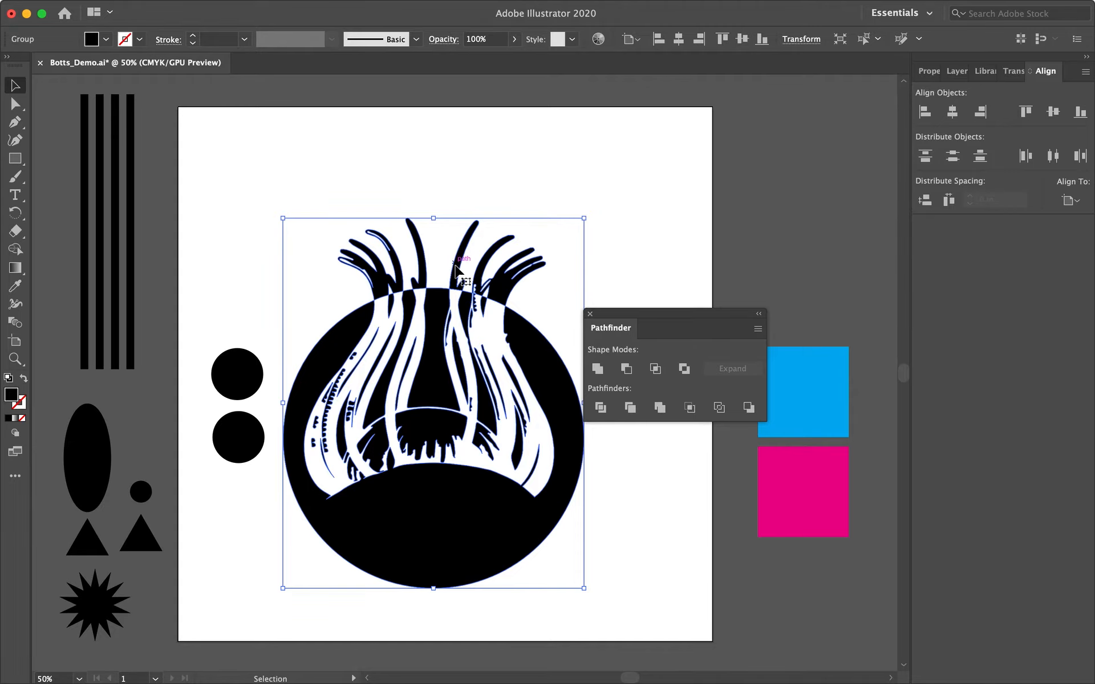
double_click(504, 294)
click(504, 294)
drag(504, 294, 649, 234)
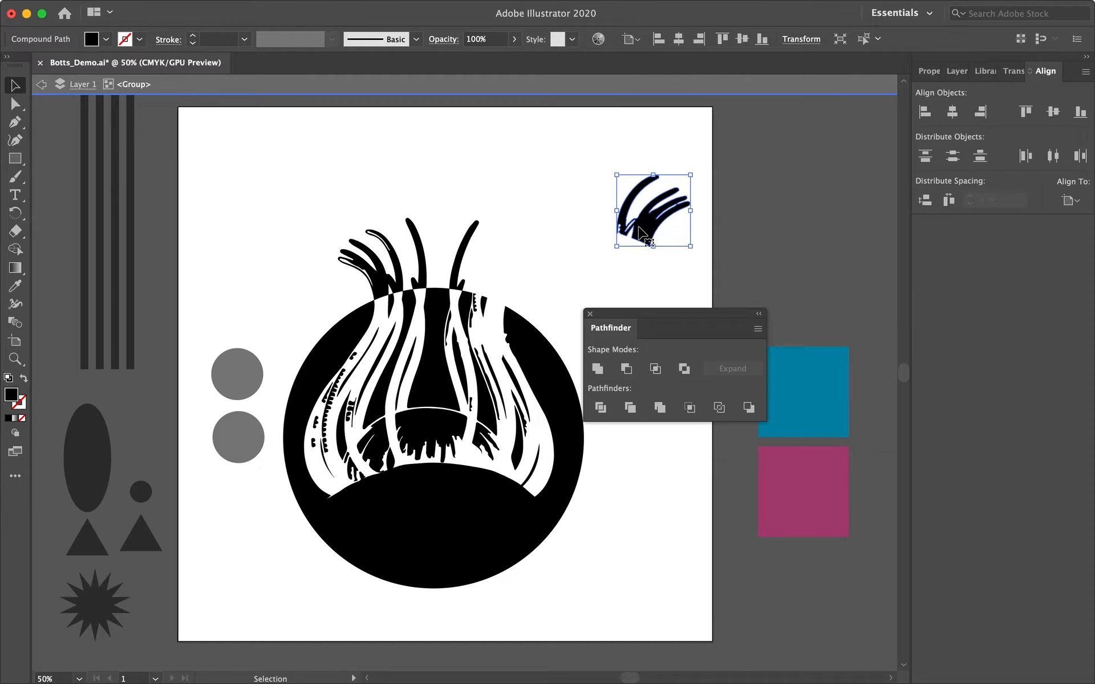
Remove the left outer tentacle cluster and the stray strokes from the illustration.
click(580, 261)
double_click(381, 284)
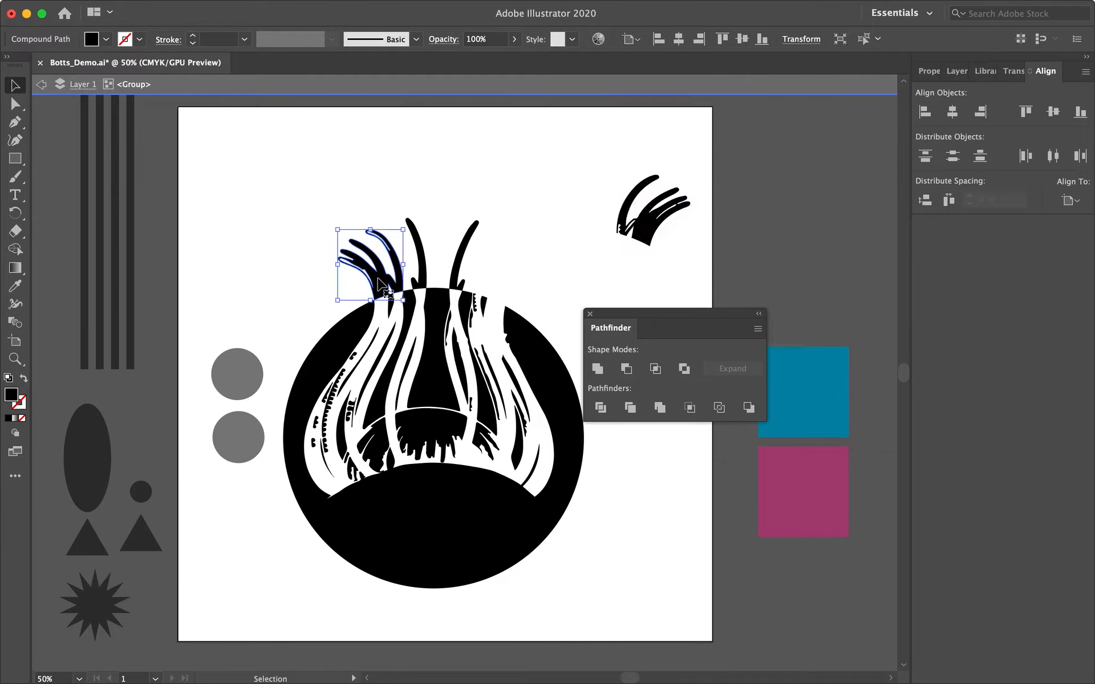
click(381, 283)
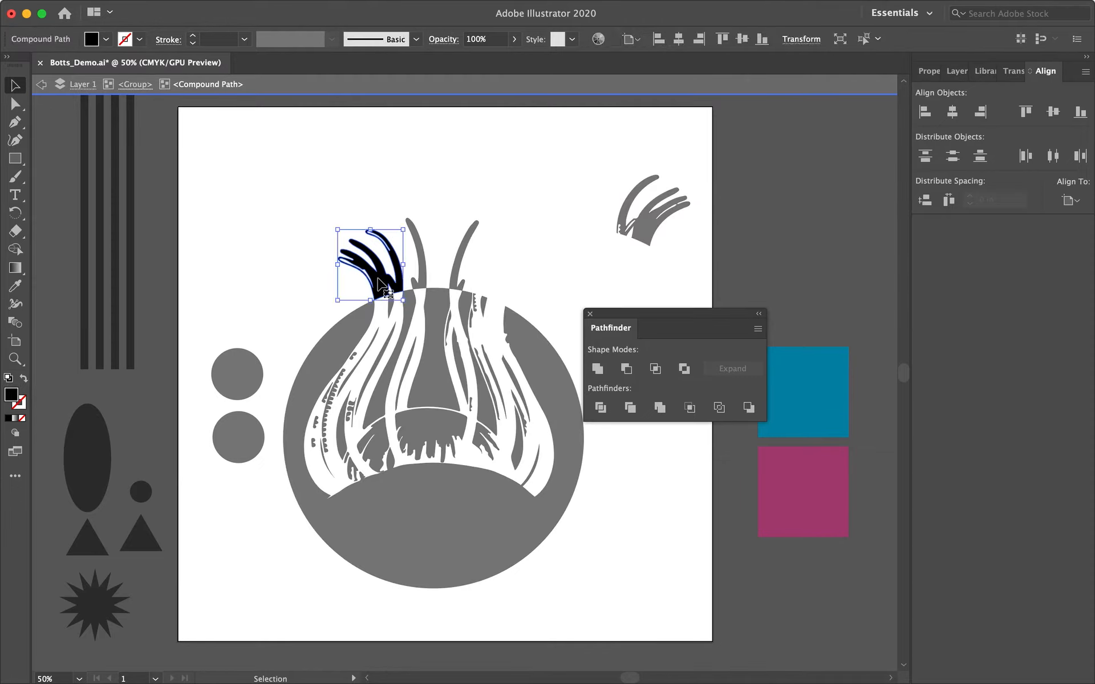
drag(381, 284, 261, 223)
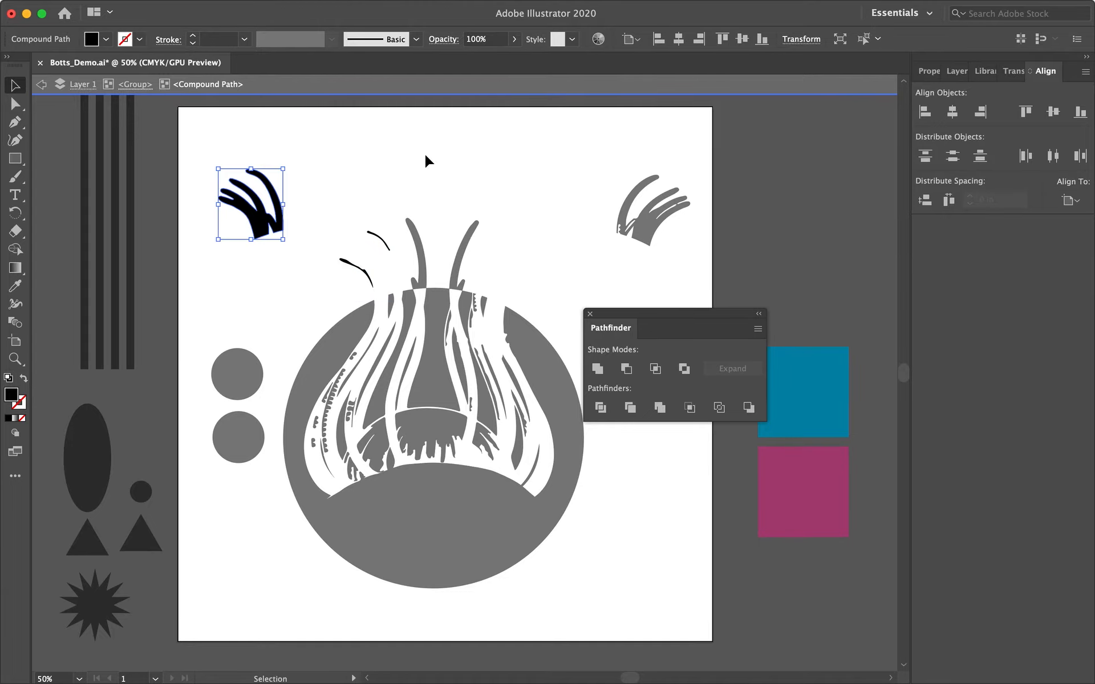
double_click(471, 170)
click(379, 240)
key(Delete)
double_click(347, 184)
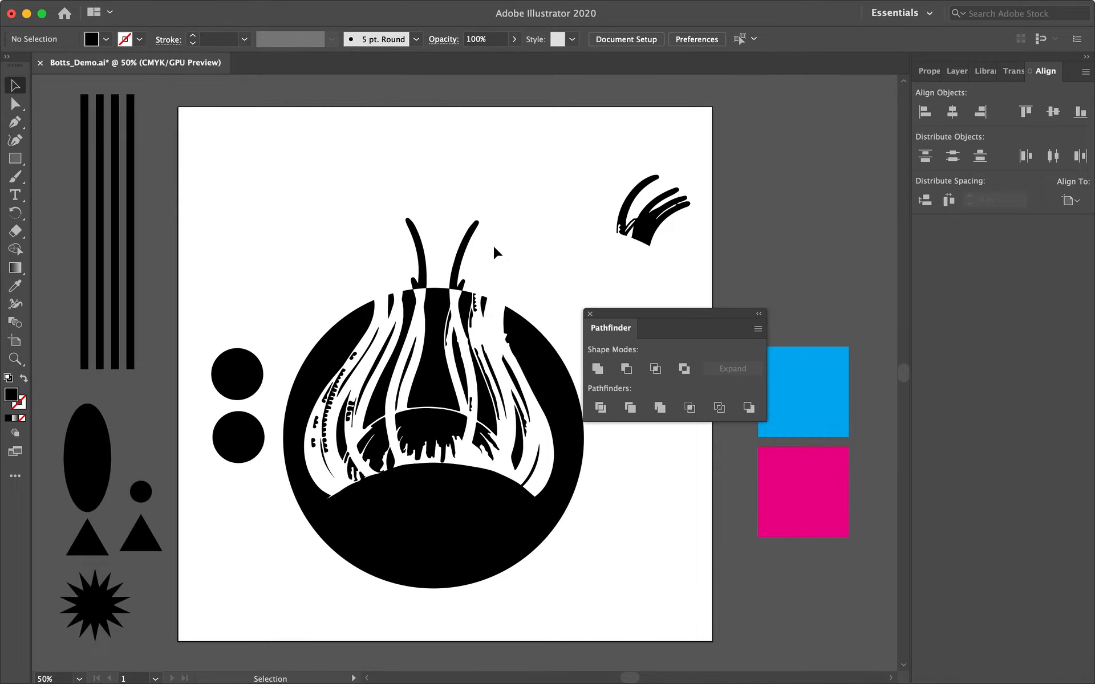
Clear the anemone artwork and the detached tentacles from the artboard.
drag(599, 319, 738, 202)
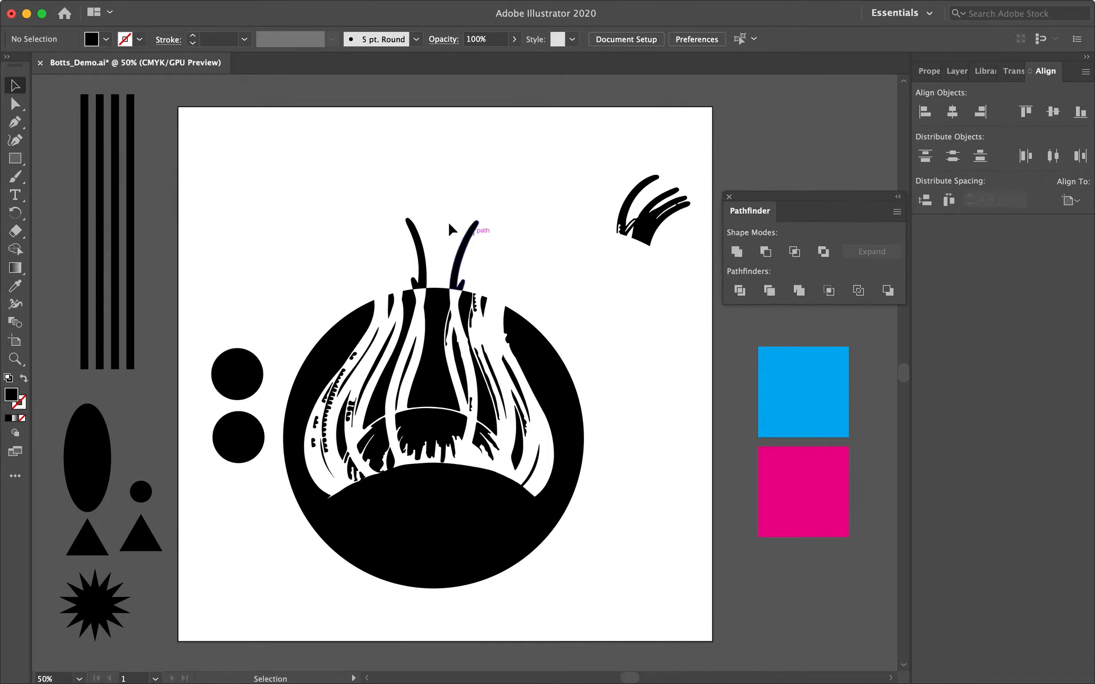
mouse_move(291, 133)
mouse_down()
mouse_move(541, 459)
mouse_move(674, 473)
mouse_move(692, 504)
mouse_up()
key(Delete)
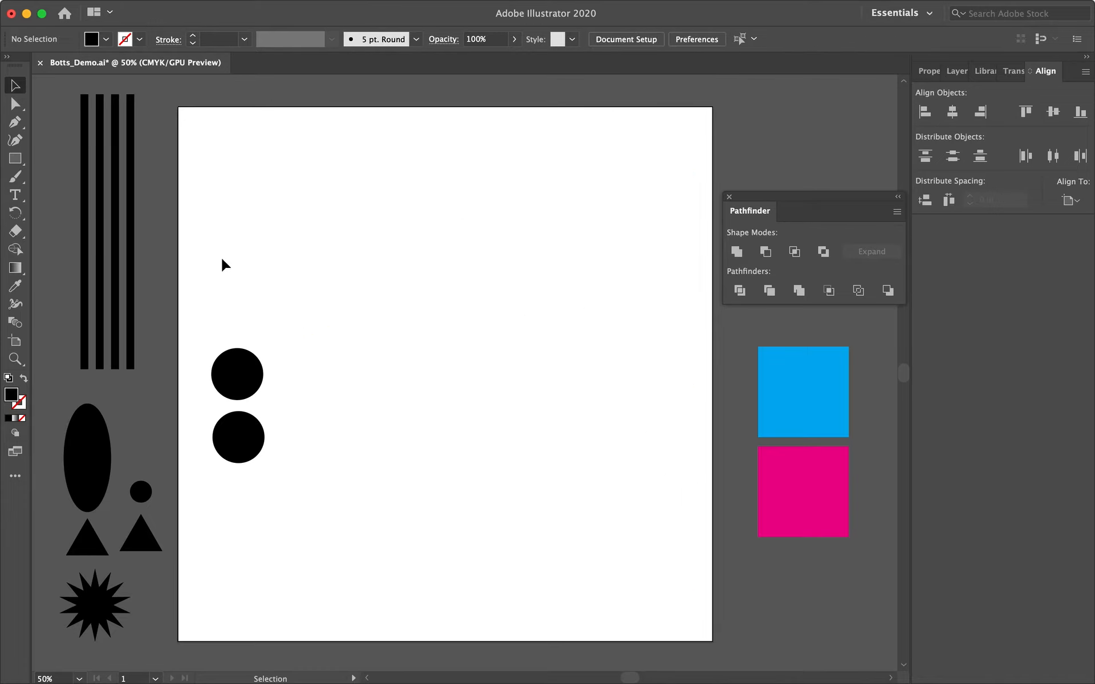
Draw a black rectangle spanning the artboard's width and about its upper three-quarters.
click(24, 162)
click(55, 161)
mouse_move(179, 107)
mouse_down()
mouse_move(401, 225)
mouse_move(677, 333)
mouse_move(716, 390)
mouse_move(717, 542)
mouse_move(713, 522)
mouse_up()
click(16, 86)
click(193, 101)
click(247, 163)
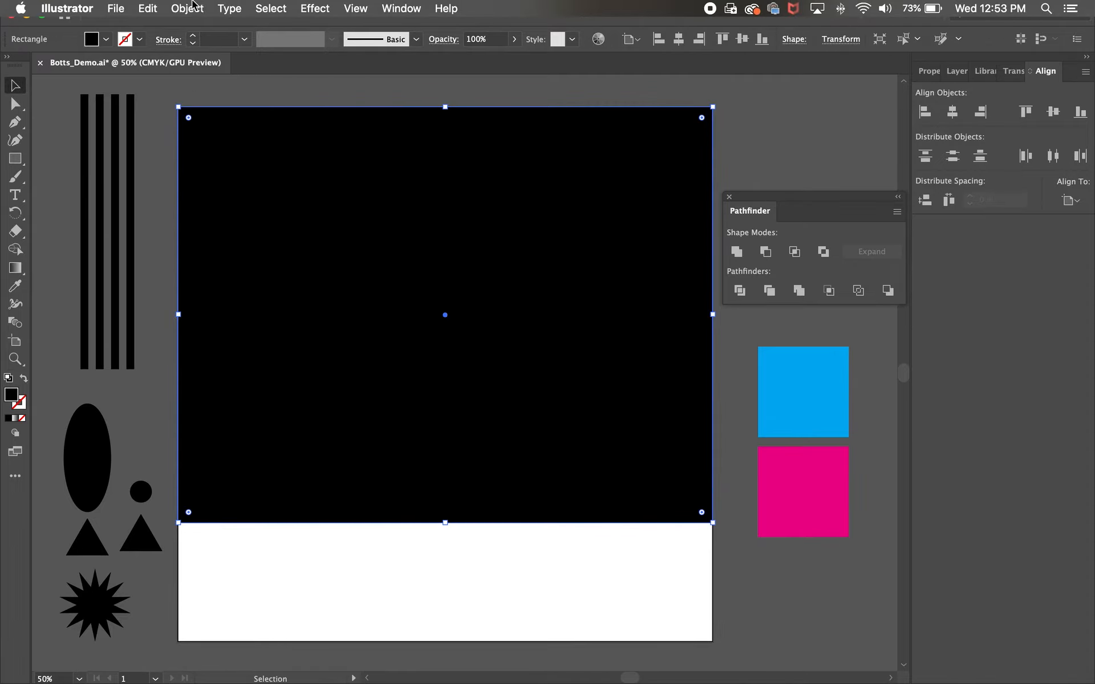
Send the rectangle to the back.
click(187, 8)
mouse_move(204, 43)
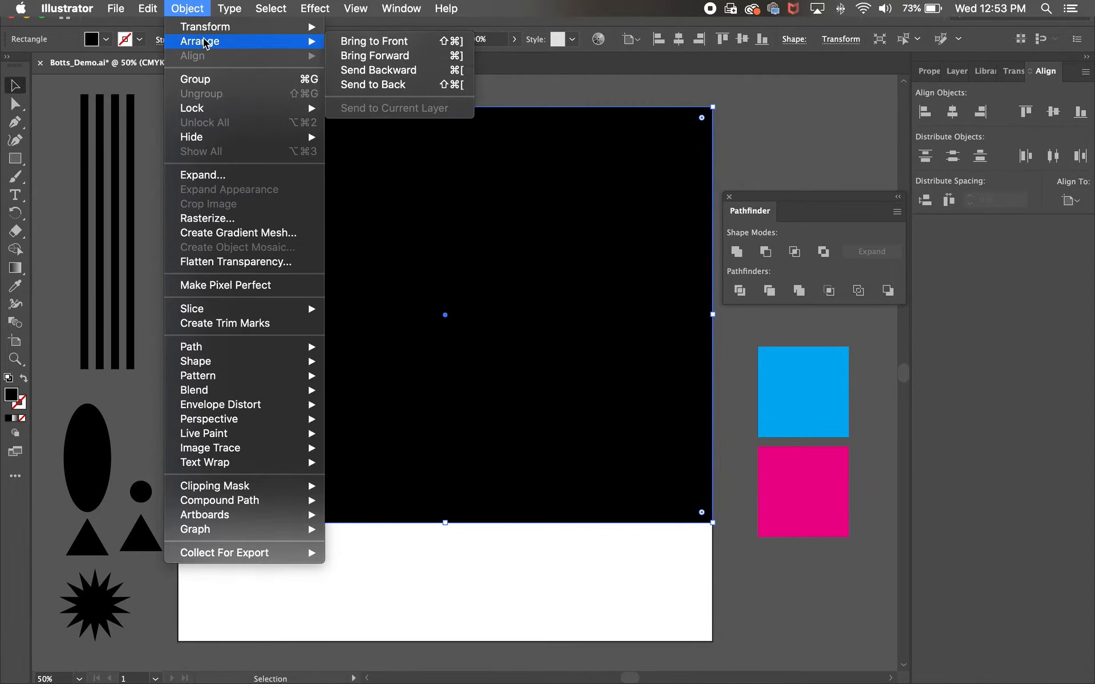
click(351, 84)
click(350, 87)
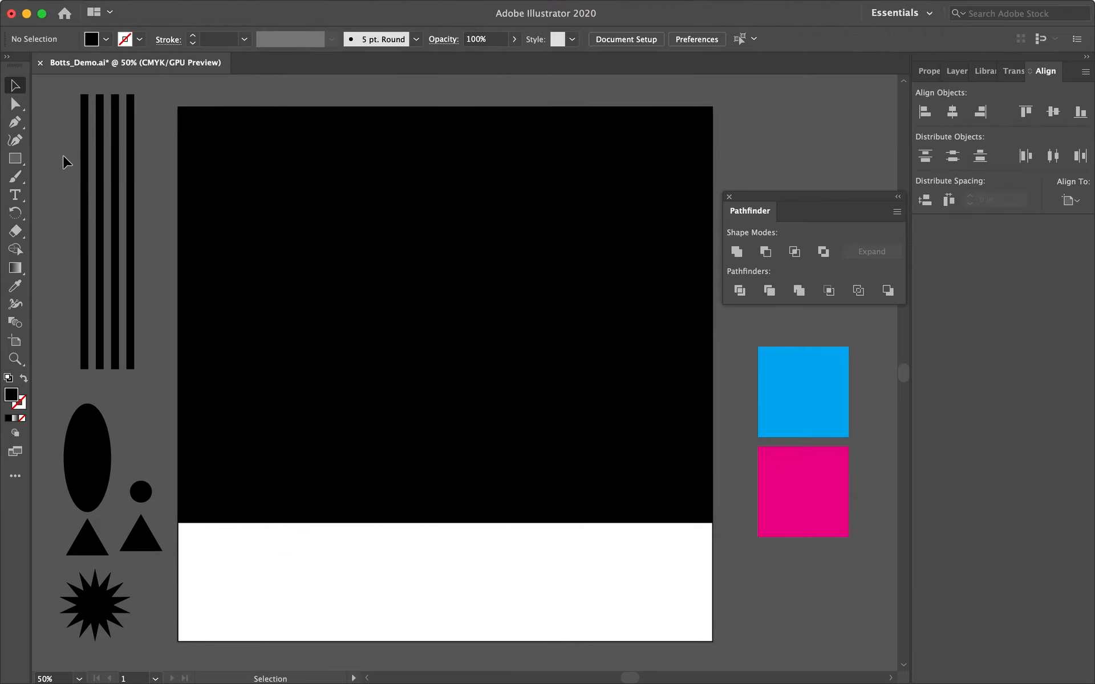
Move the four vertical stripes onto the rectangle so they extend below its lower edge.
drag(63, 161, 483, 417)
drag(461, 585, 459, 660)
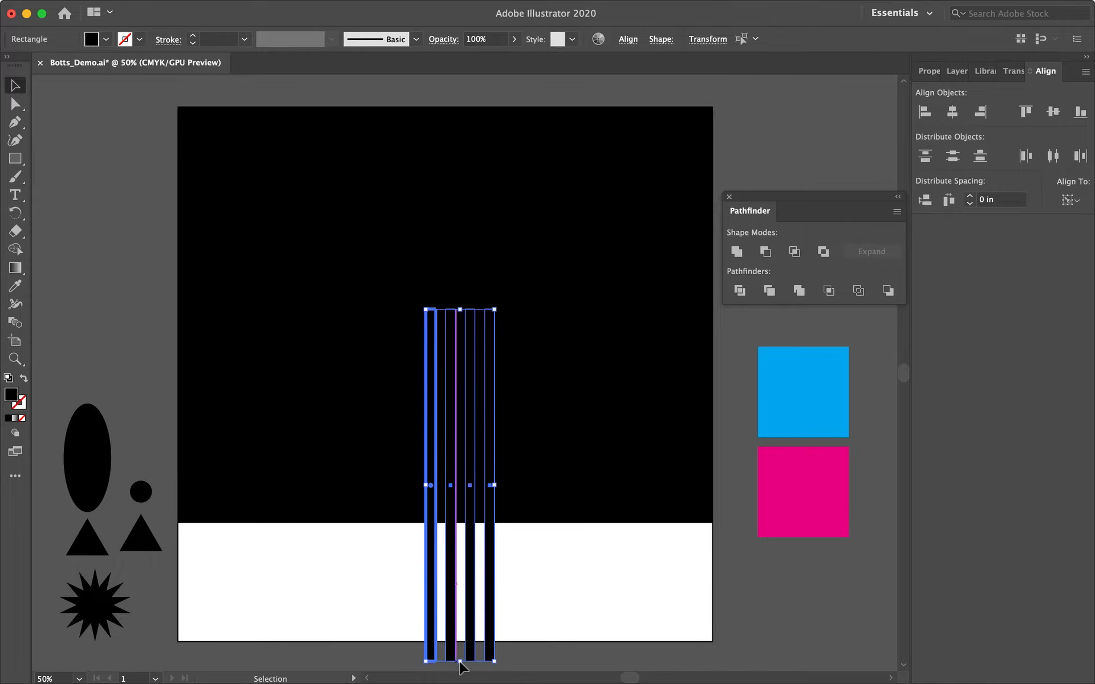
Move the starburst to the rectangle's upper-right corner so it overhangs the edges.
click(352, 577)
drag(114, 598, 724, 110)
drag(670, 152, 567, 257)
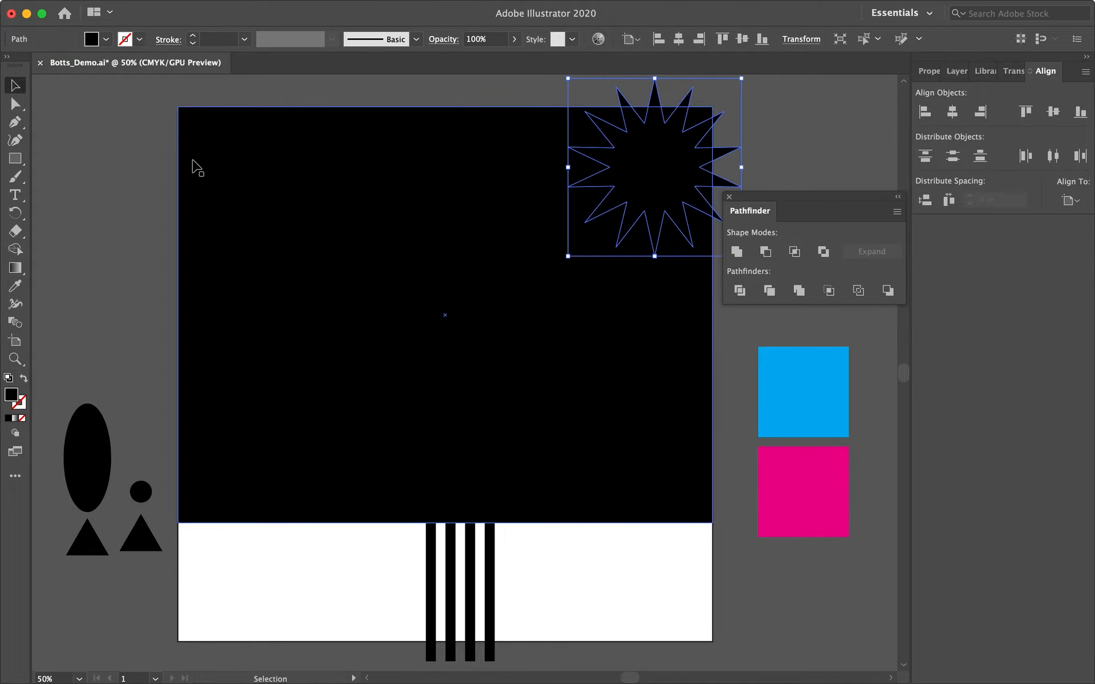
Try applying Minus Front to the rectangle with the circles, stripes and starburst, then undo it.
click(108, 104)
drag(163, 94, 679, 586)
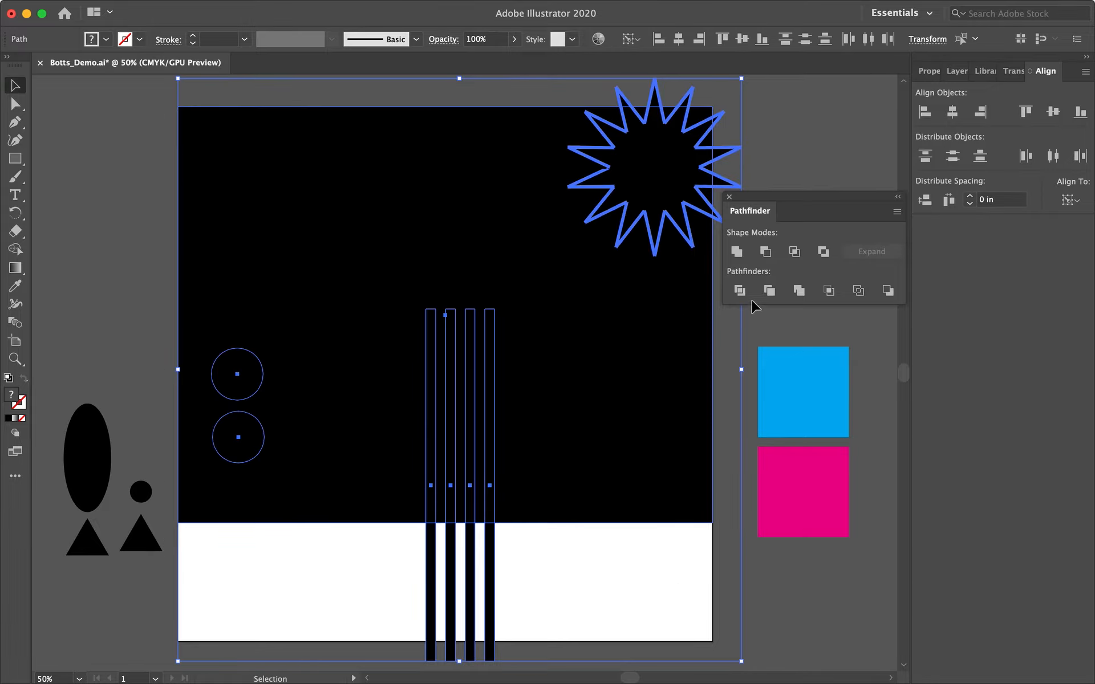
click(765, 252)
click(743, 346)
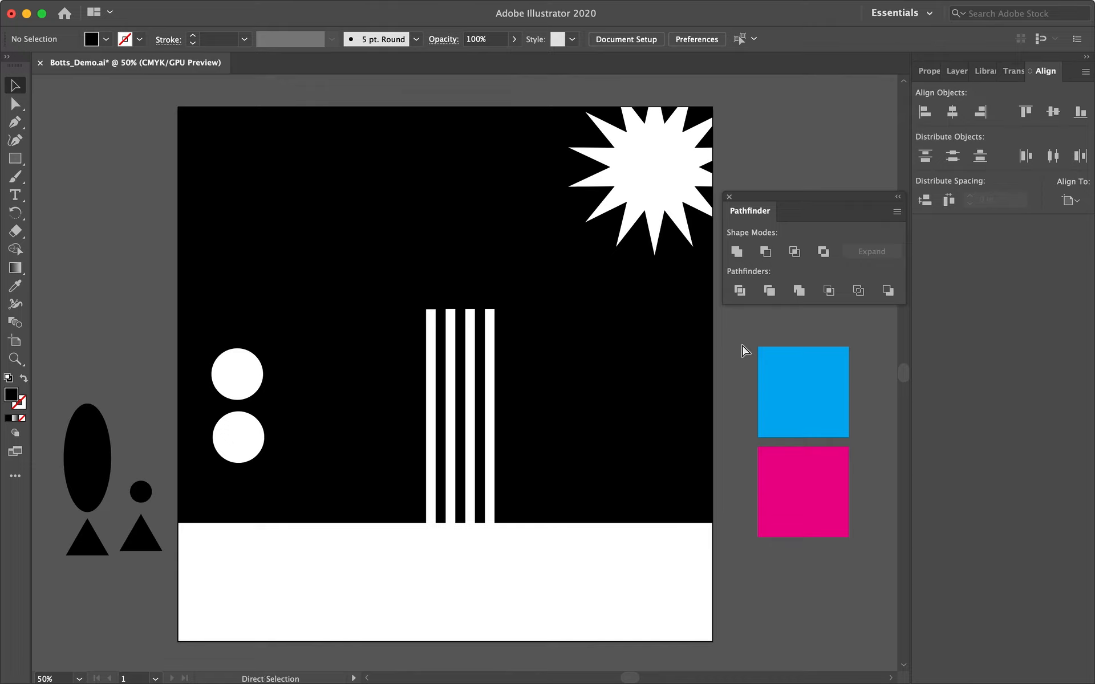
key(super+z)
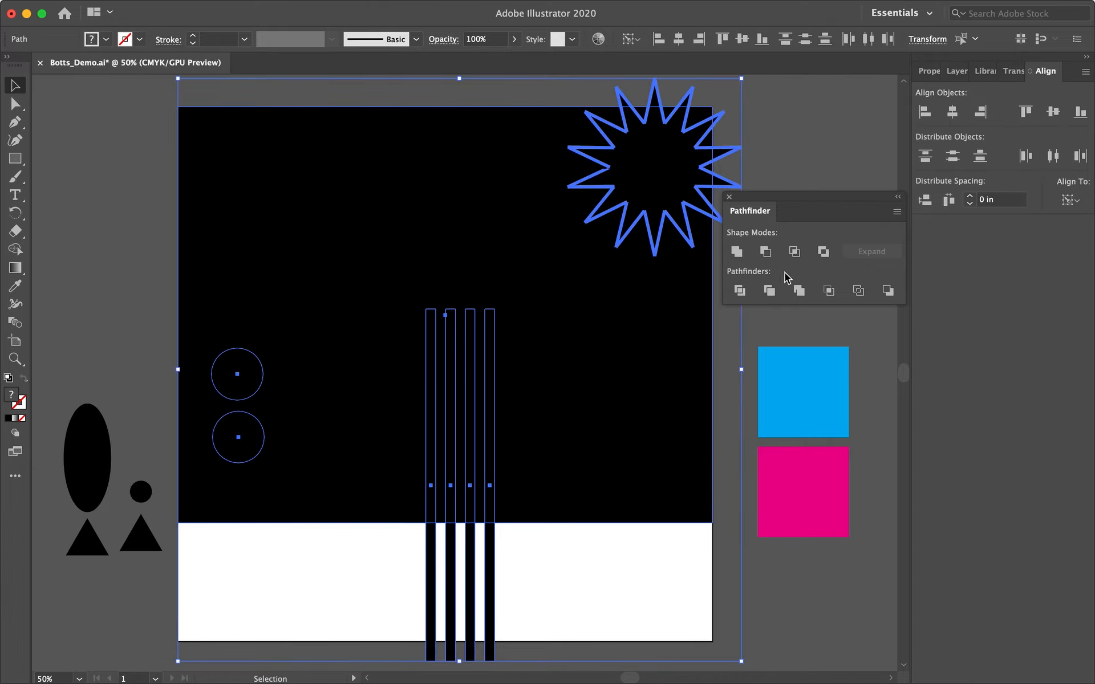
Apply Exclude to the rectangle, circles, stripes and starburst.
click(822, 252)
click(759, 335)
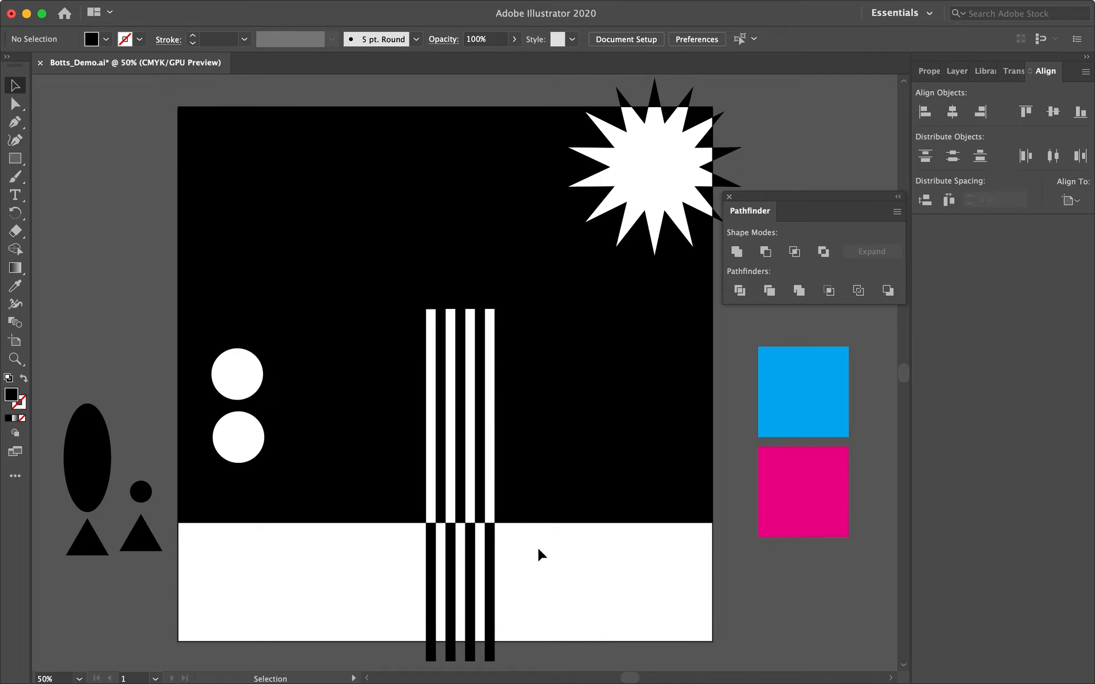
drag(763, 198, 818, 200)
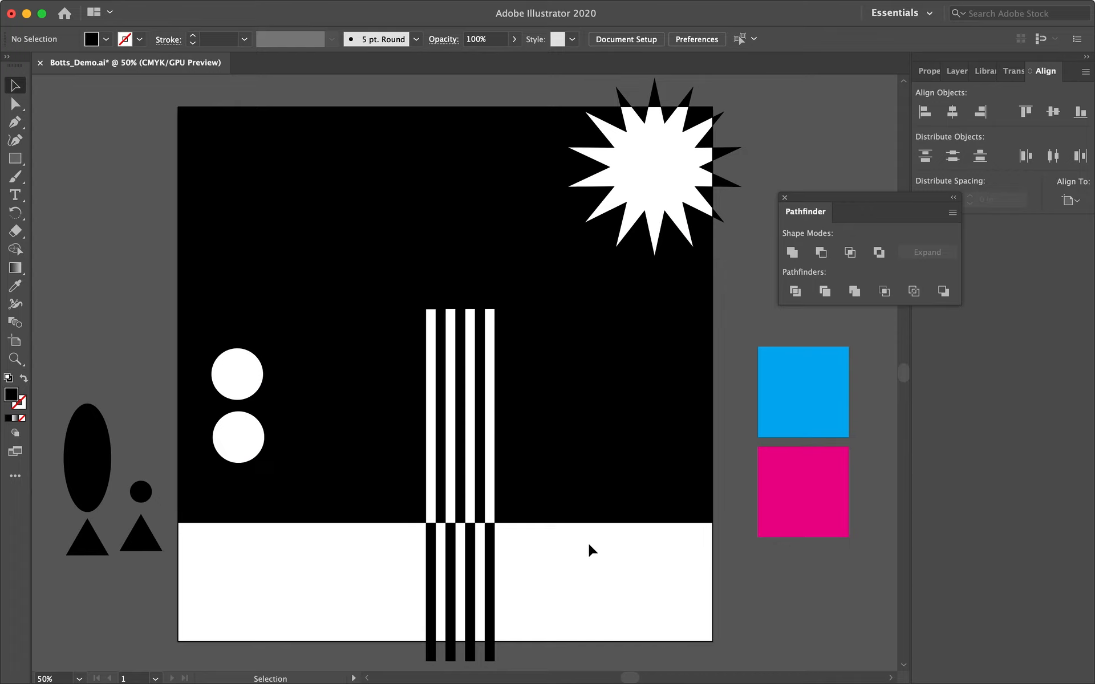
Try squashing the combined artwork vertically, then undo it.
click(581, 497)
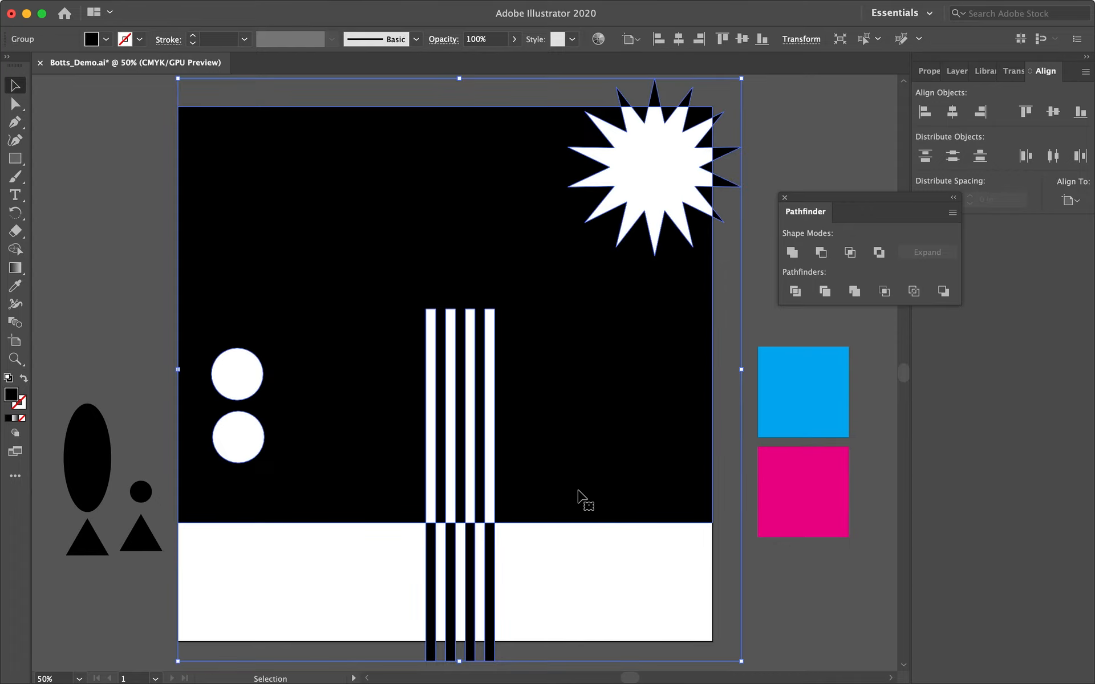
drag(461, 661, 462, 418)
click(532, 501)
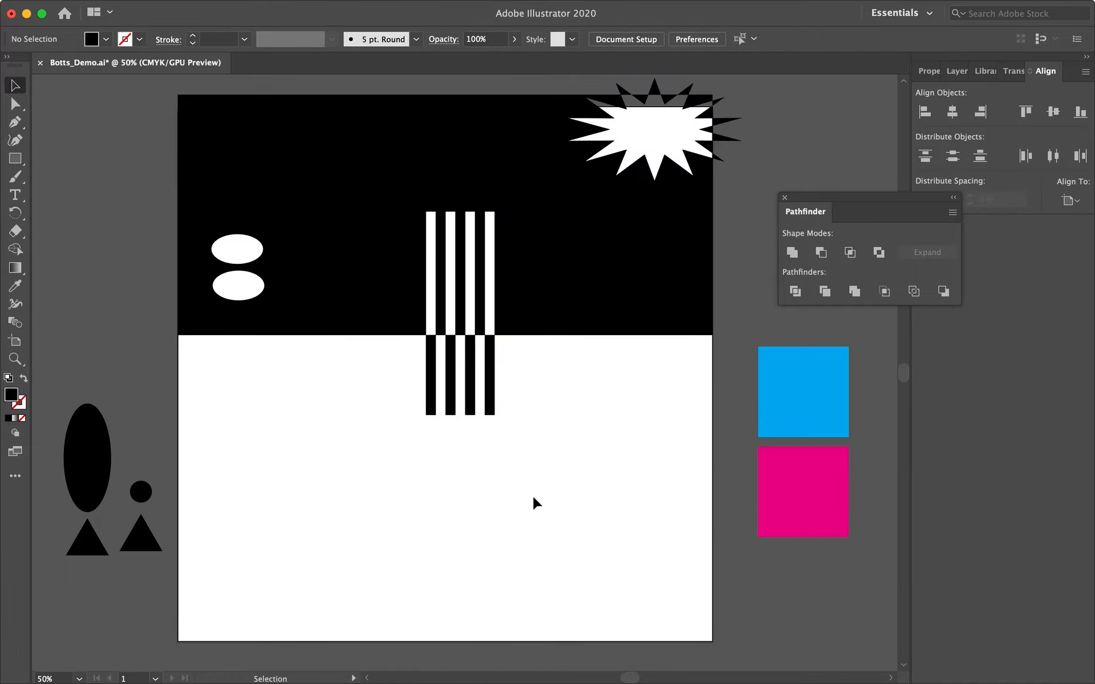
key(super+z)
click(549, 582)
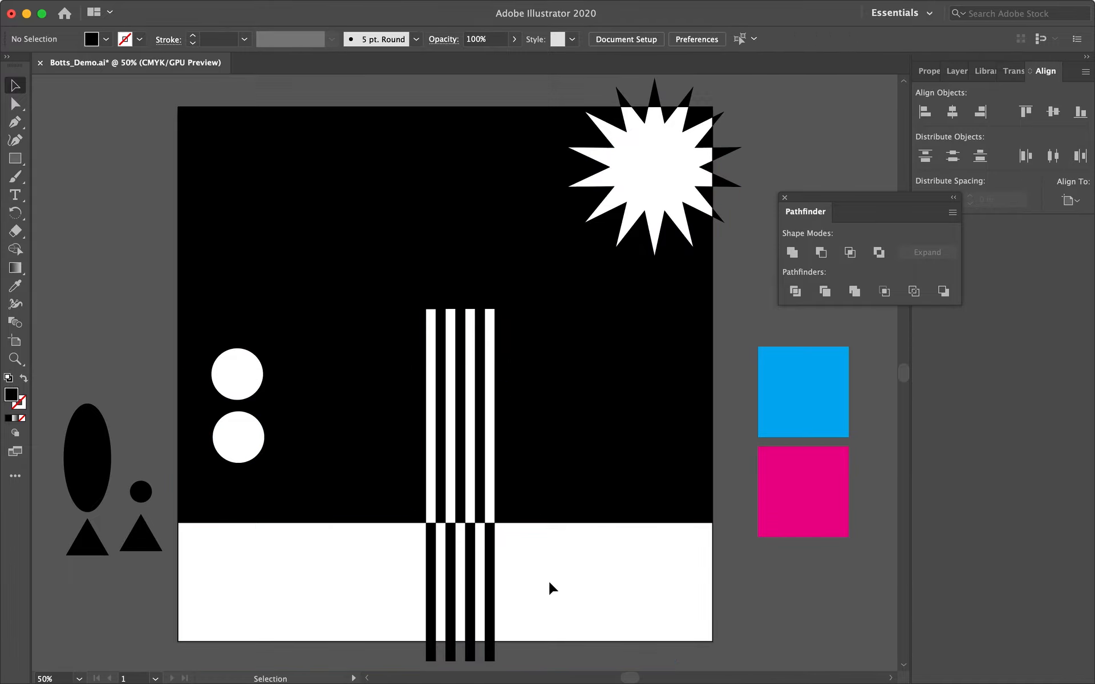
click(583, 482)
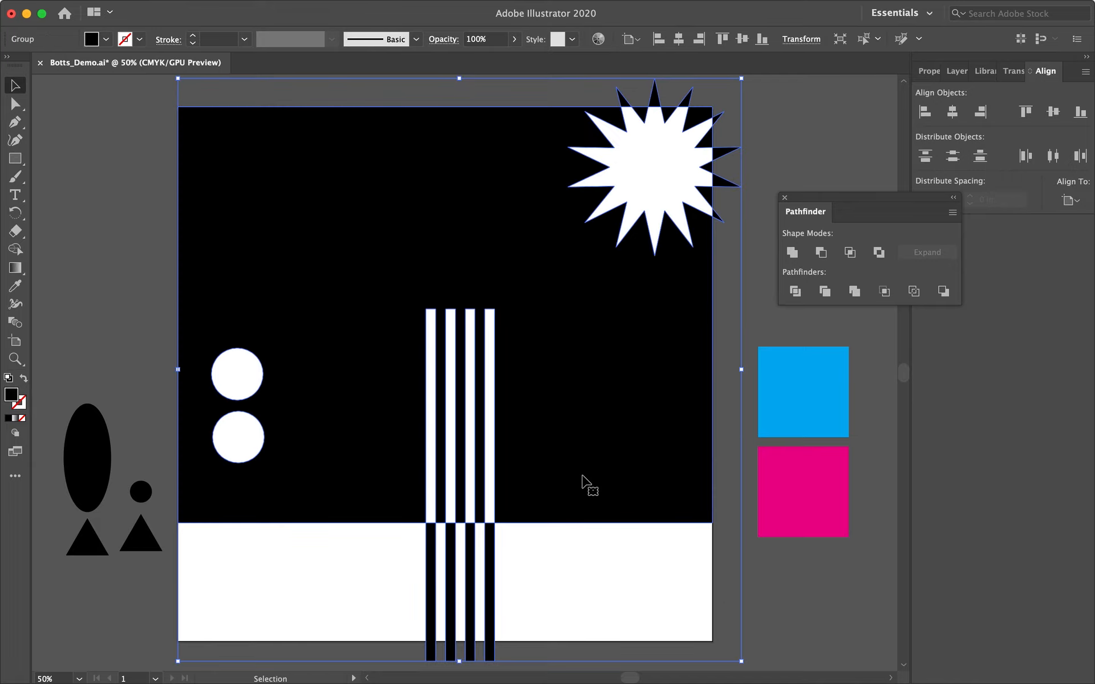
Inside the combined group, take the bottom segment of the leftmost stripe and rotate it into a diagonal bar across the white band.
click(297, 559)
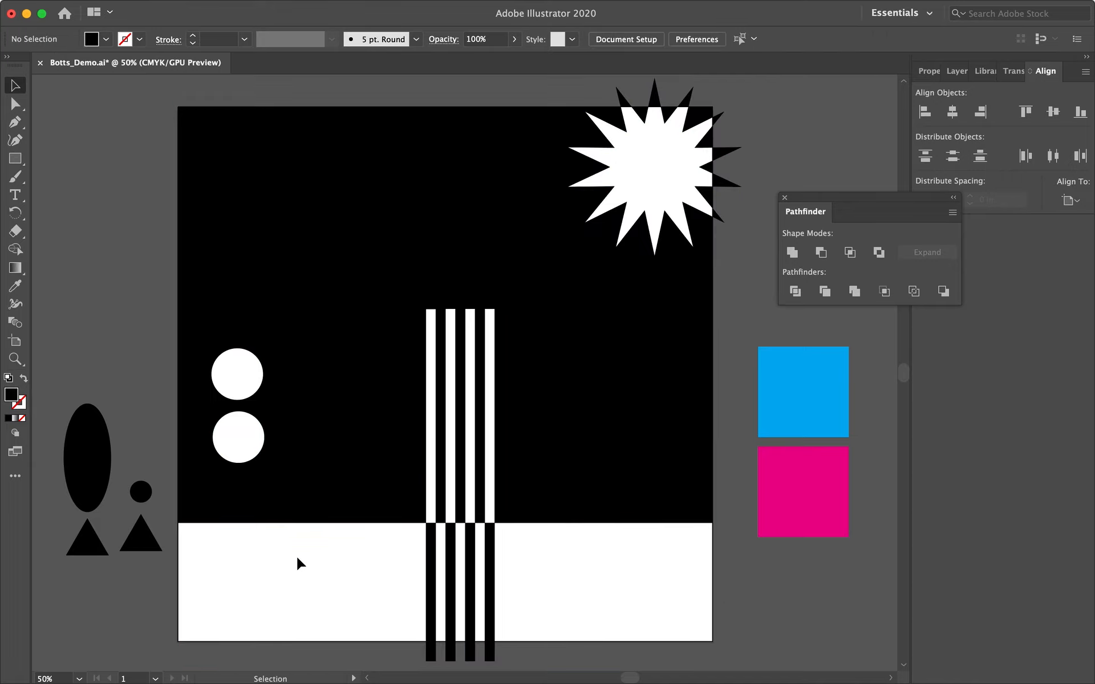
click(303, 501)
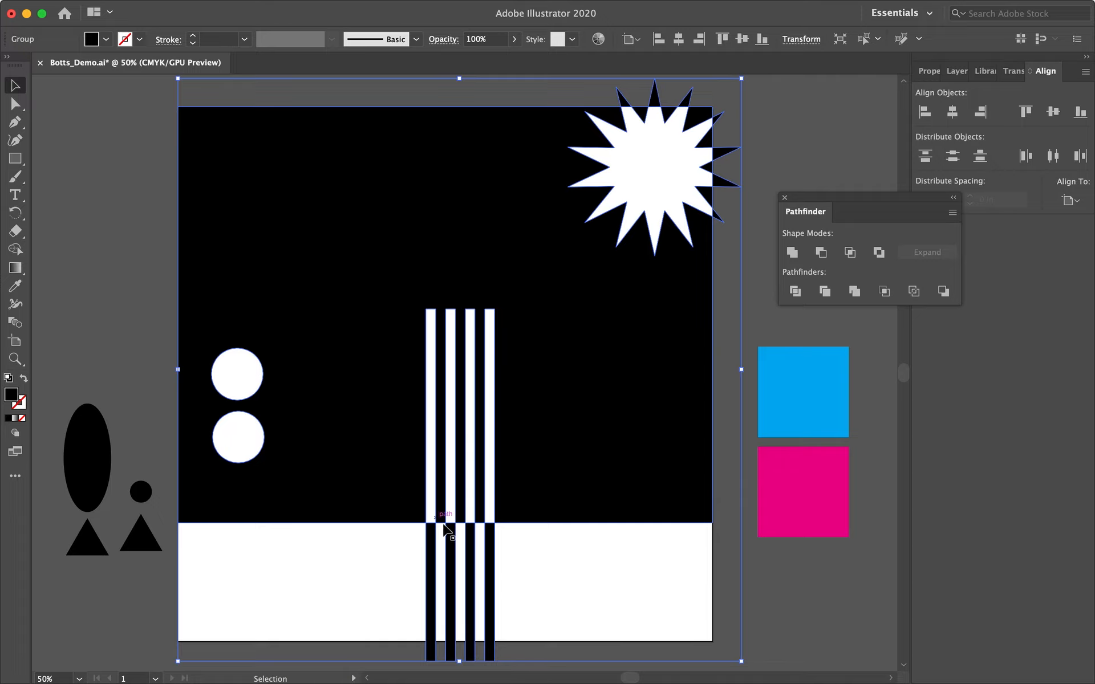
double_click(435, 542)
click(432, 557)
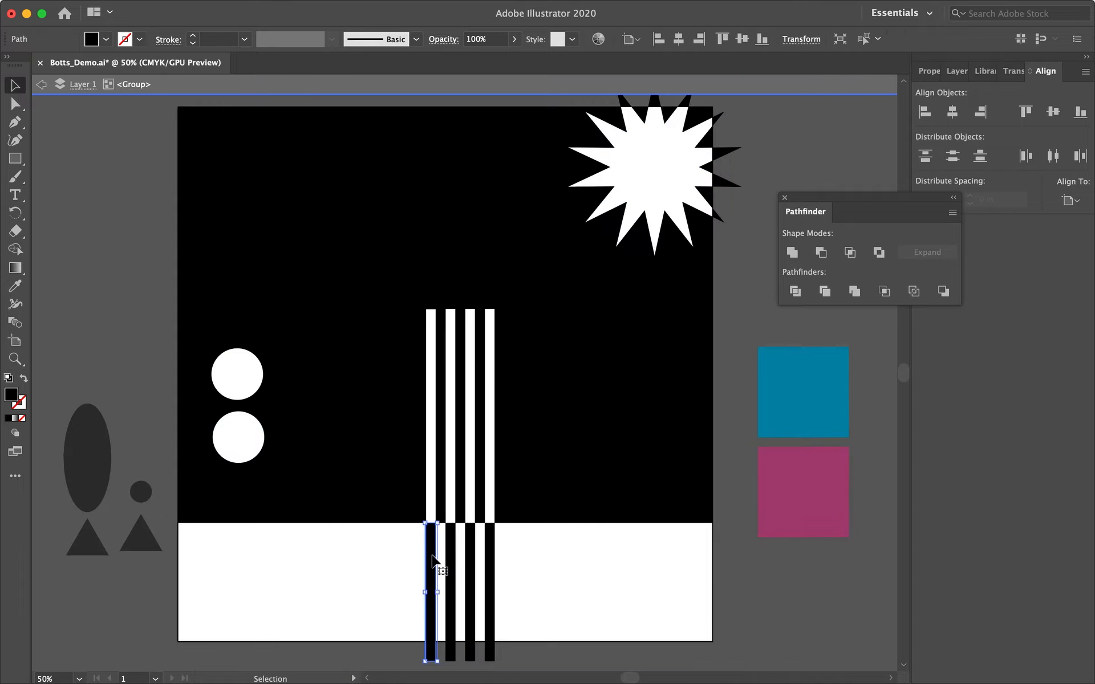
drag(433, 560, 534, 560)
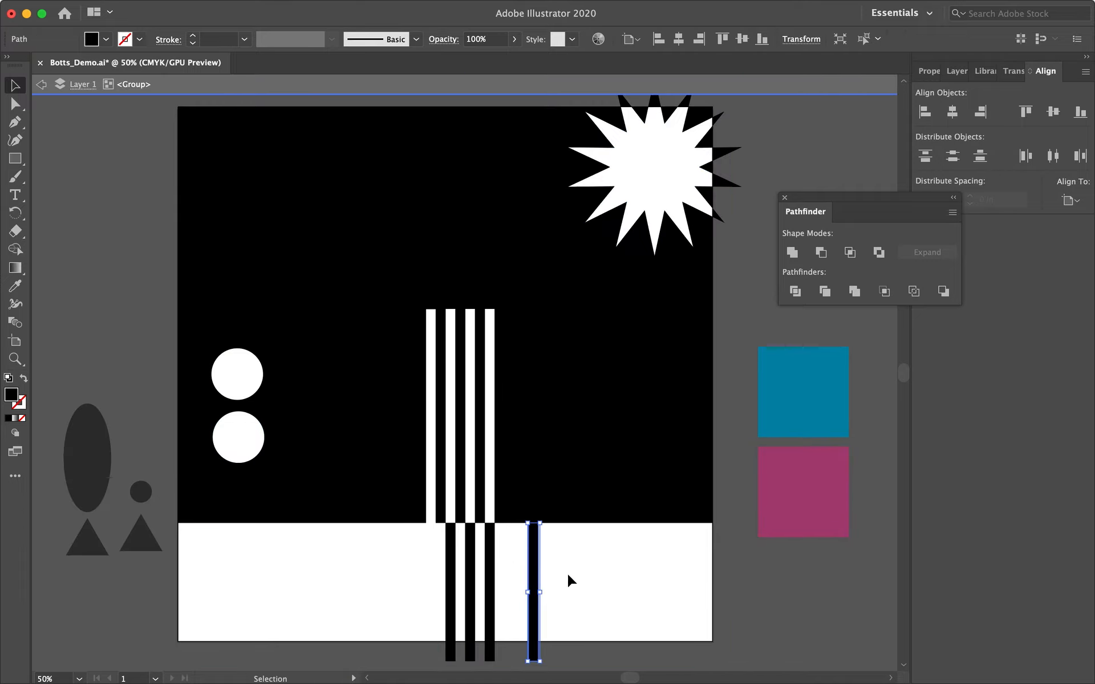
drag(545, 518, 429, 549)
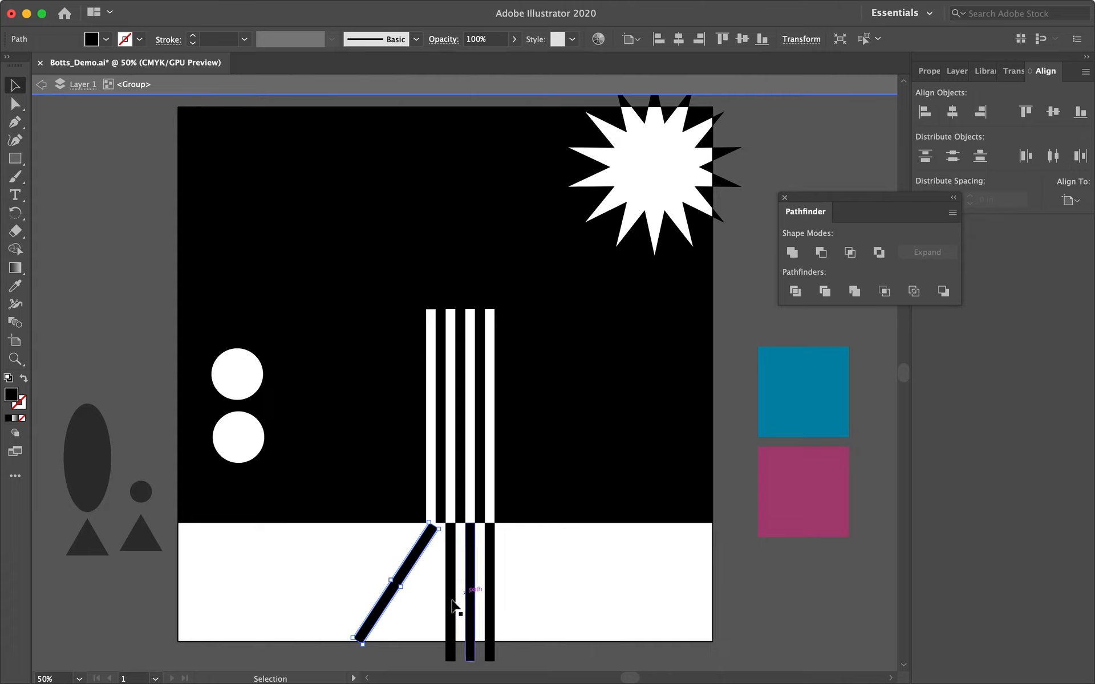
click(440, 614)
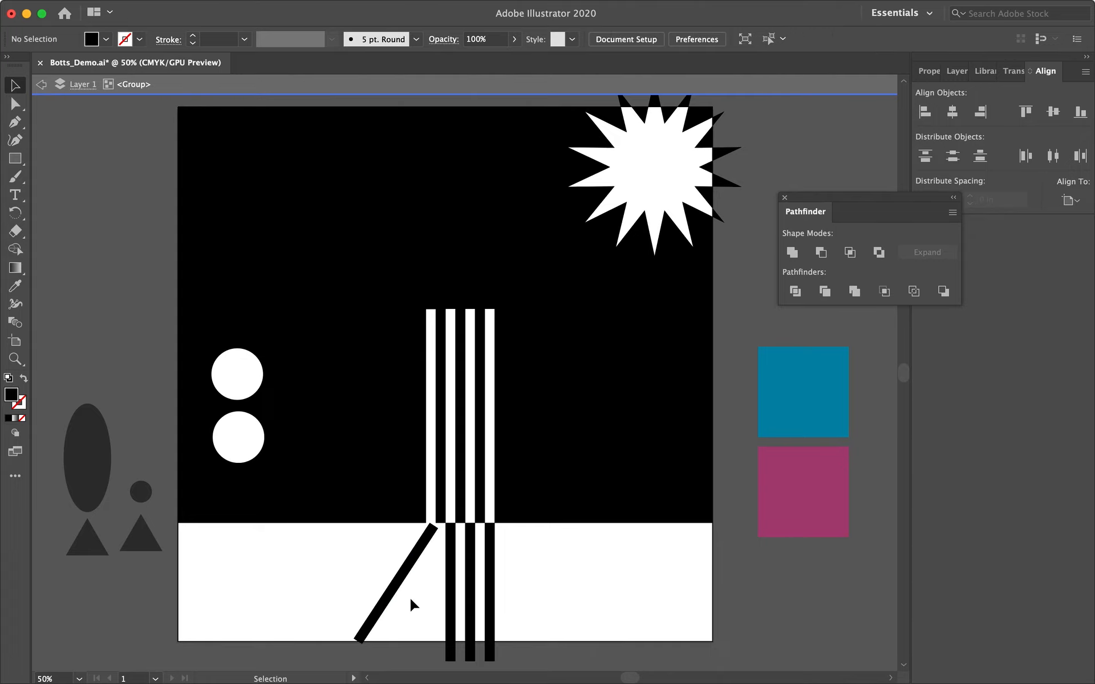
Duplicate the diagonal bar up into the black area, fill the copy with white, and leave the group.
drag(403, 582, 361, 403)
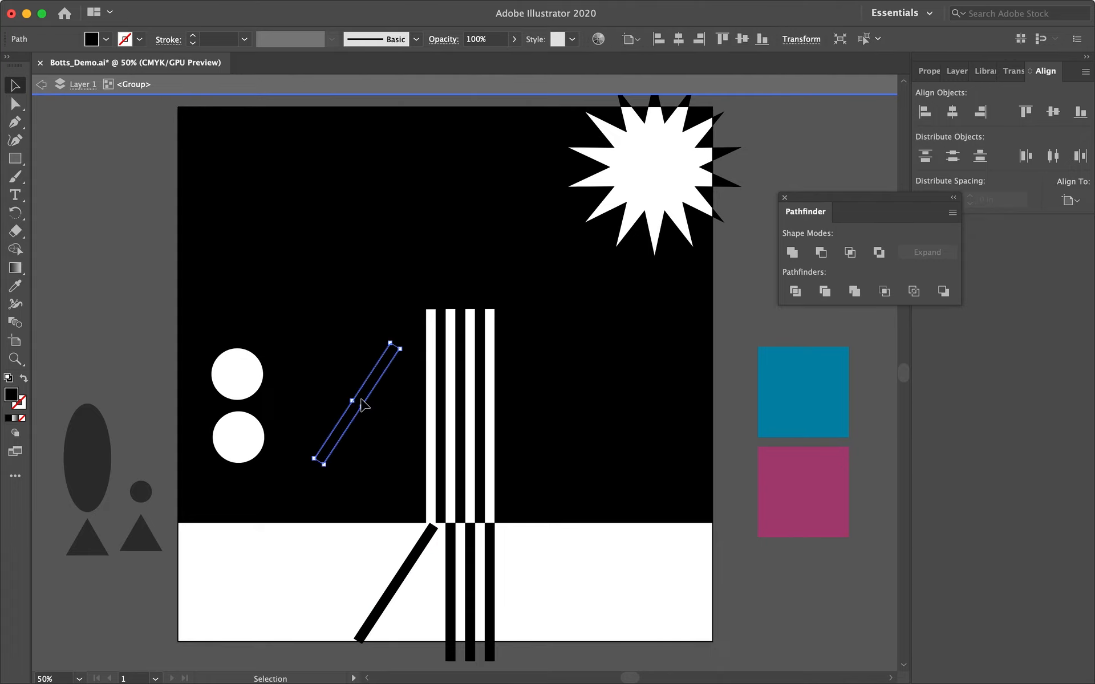
click(106, 38)
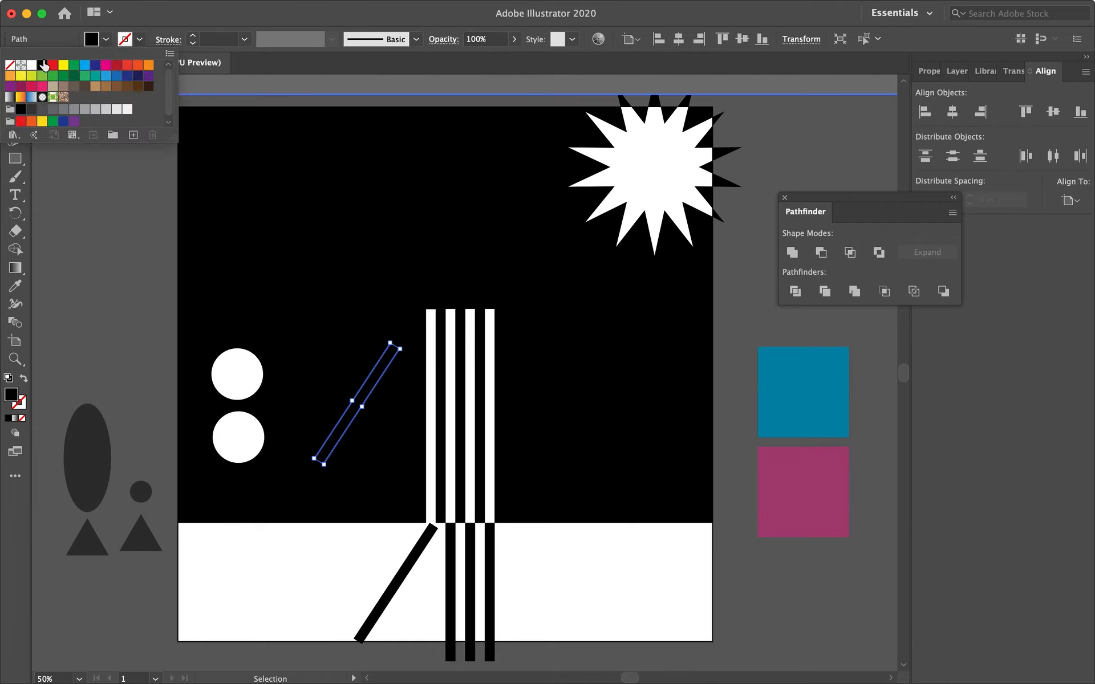
click(32, 65)
click(97, 214)
click(129, 311)
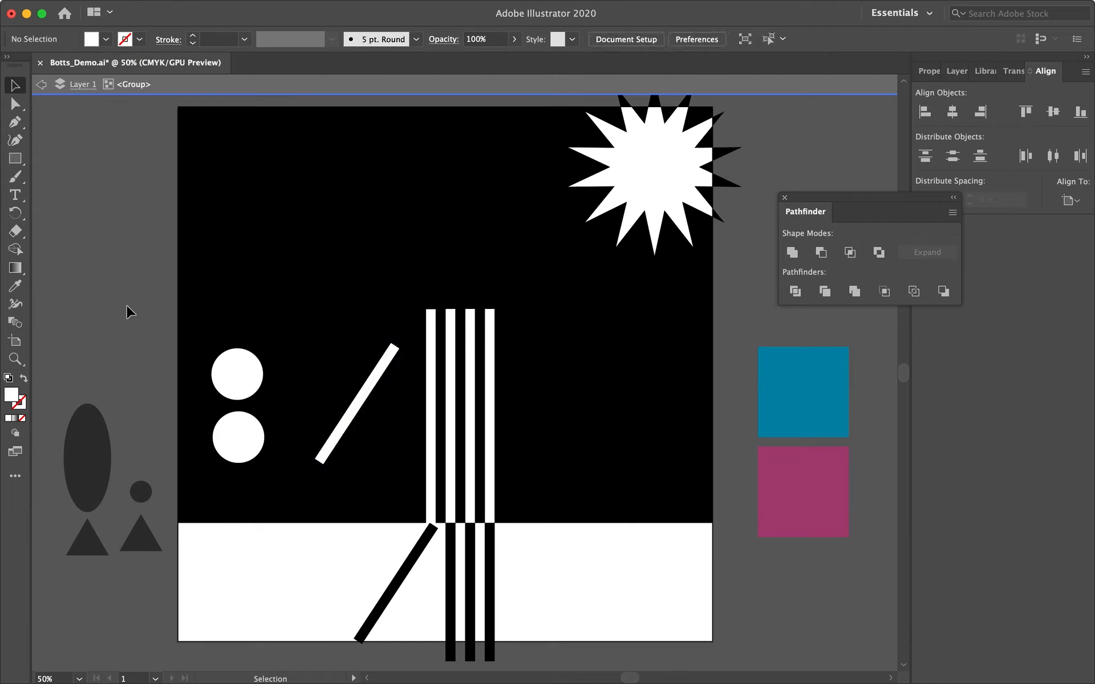
double_click(131, 311)
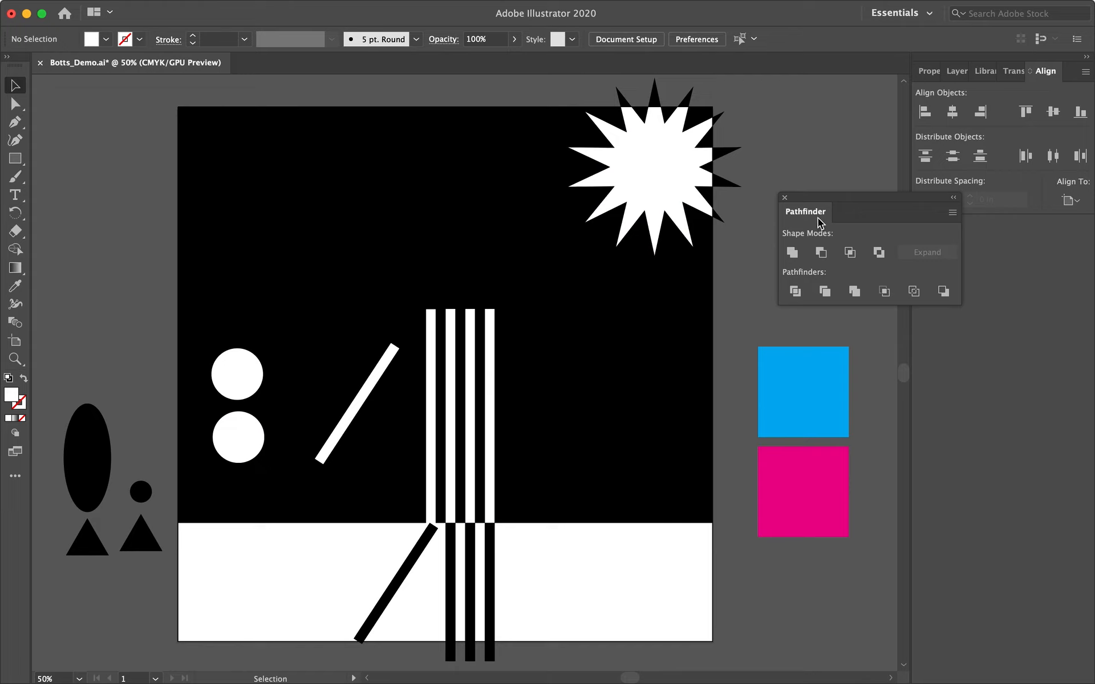
drag(809, 197, 824, 219)
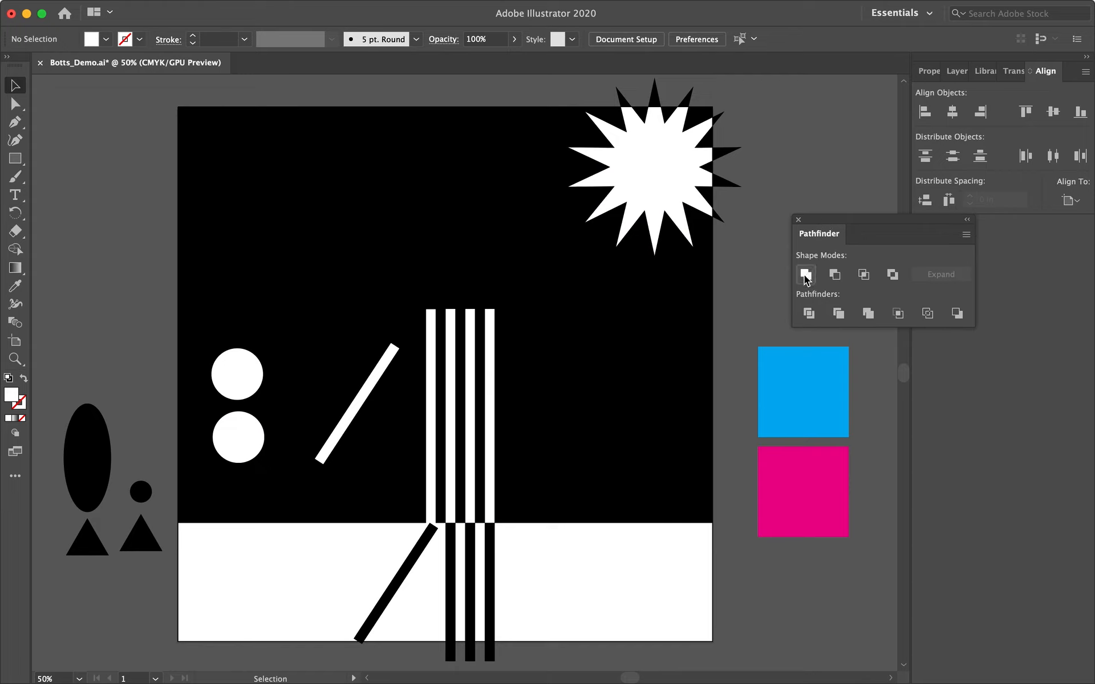